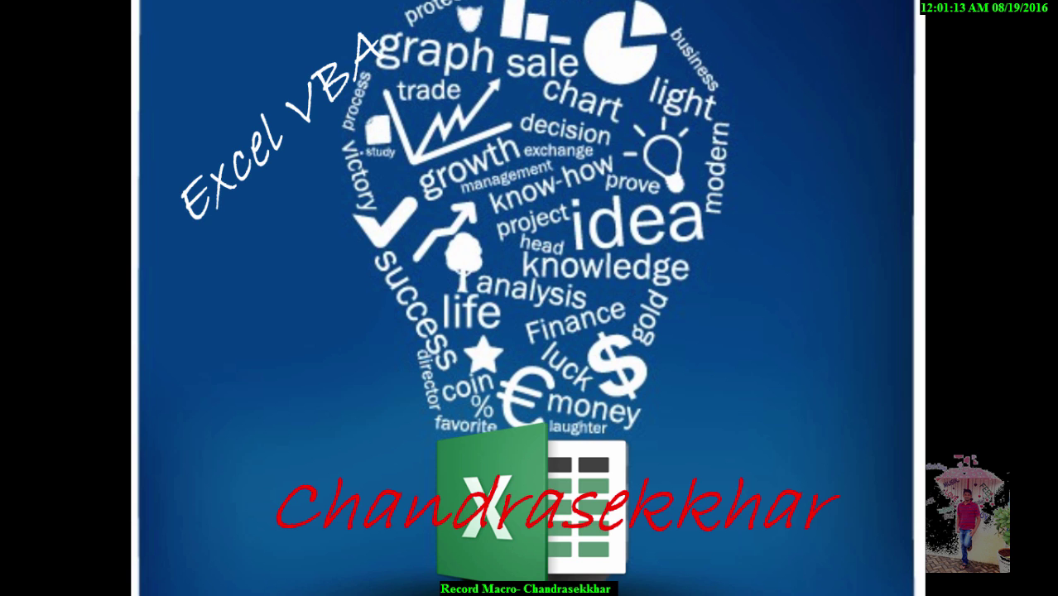
Step: Exit the slide show and return to editing VBA.pptx with the slide thumbnails visible
{"action": "key", "text": "Escape"}
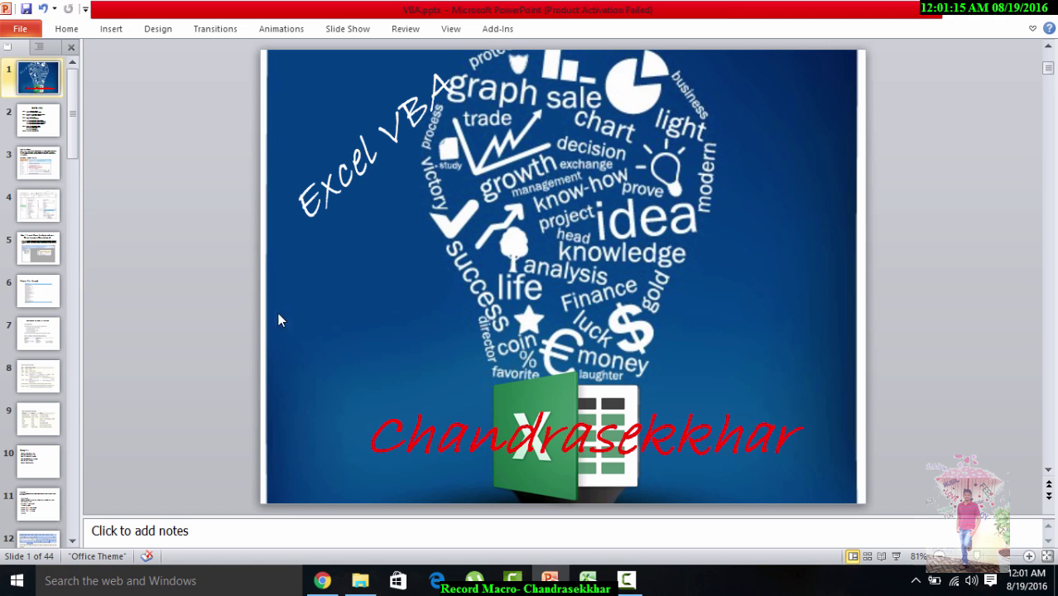
{"action": "scroll", "coordinate": [46, 464], "scroll_direction": "down", "scroll_amount": 3}
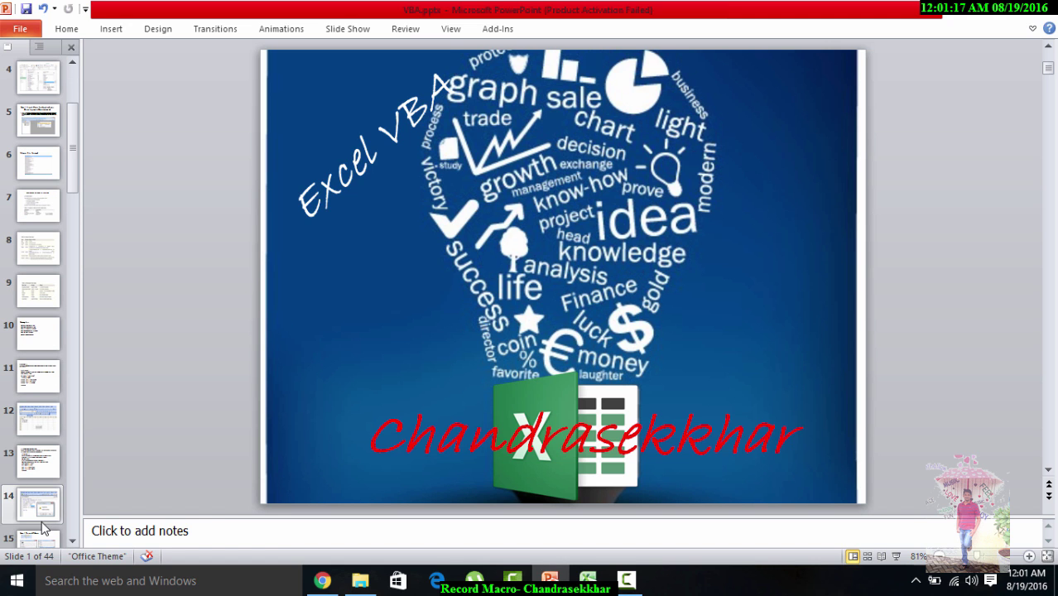
Step: Present slide 15, 'Excel Record Macro', full screen from the current slide
{"action": "left_click", "coordinate": [45, 535]}
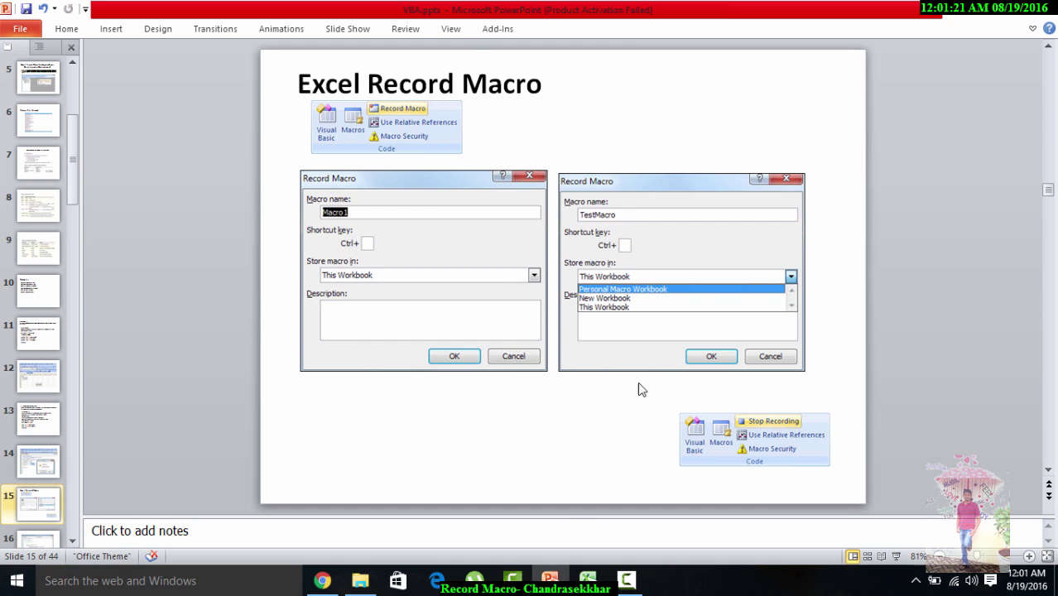
{"action": "key", "text": "shift+F5"}
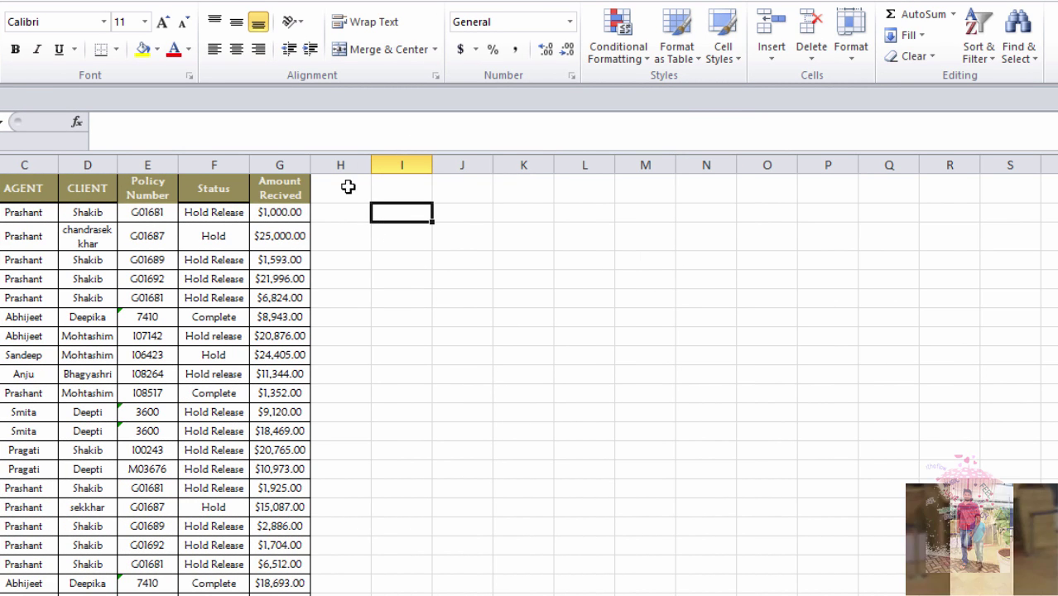
Step: Open Record Macro from View > Macros and move the dialog to the left
{"action": "left_click", "coordinate": [364, 29]}
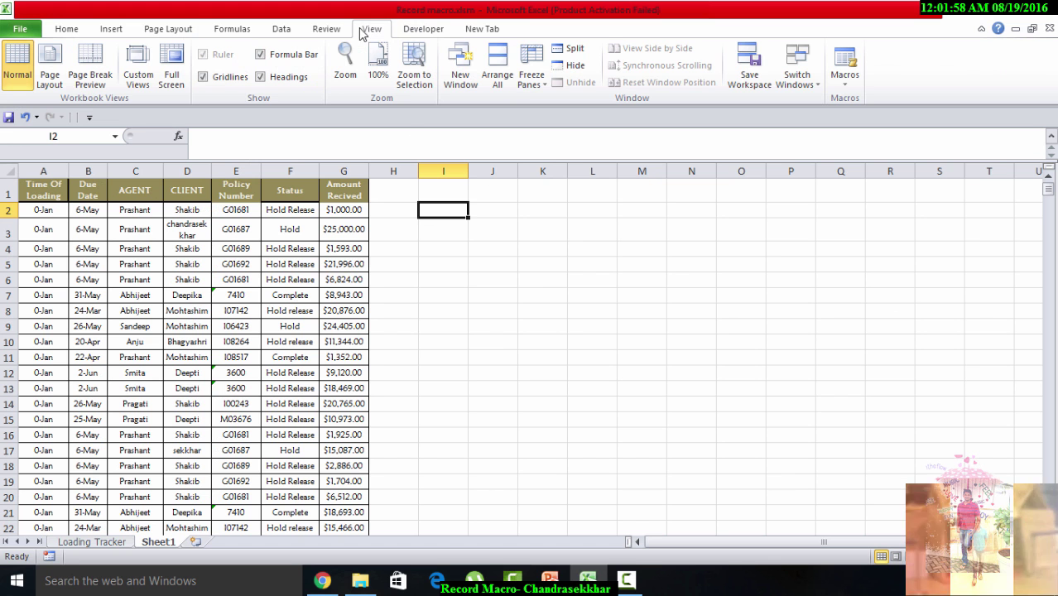
{"action": "left_click", "coordinate": [856, 83]}
{"action": "left_click", "coordinate": [886, 118]}
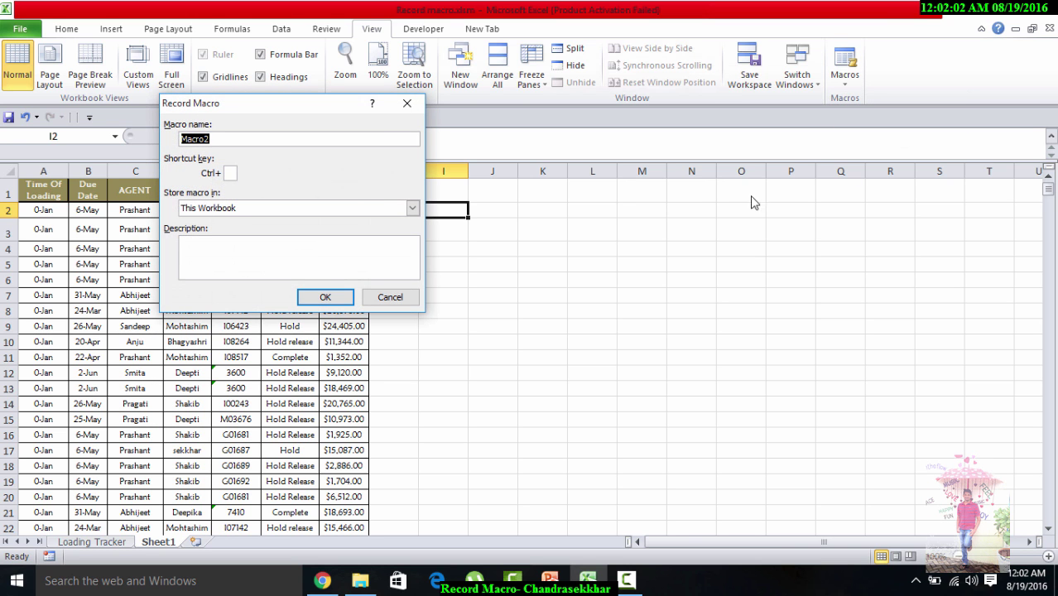
{"action": "left_click_drag", "start_coordinate": [330, 102], "coordinate": [286, 116]}
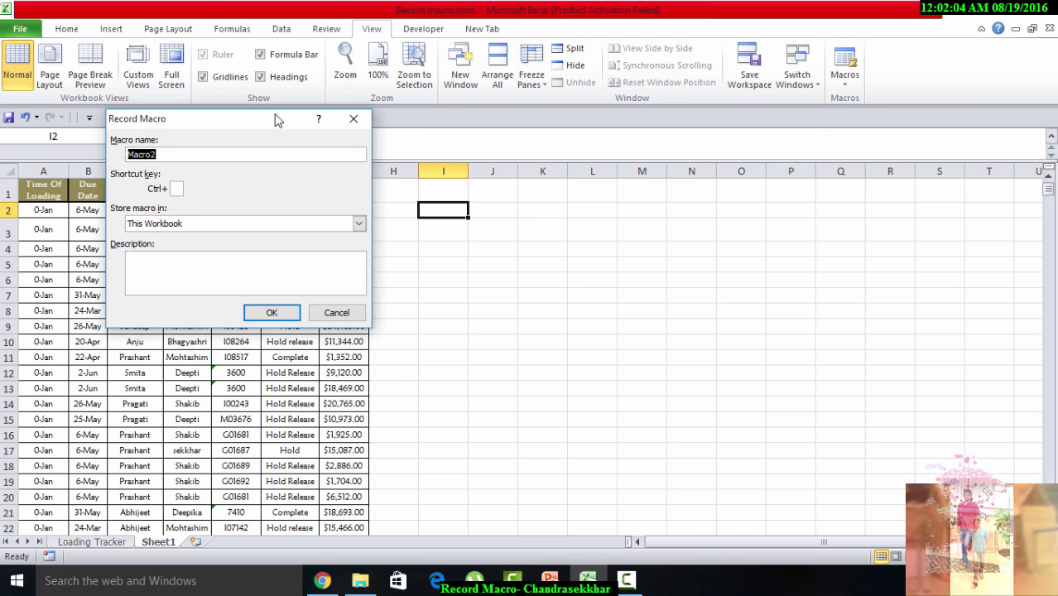
Step: Switch back to PowerPoint showing slide 15, 'Excel Record Macro'
{"action": "left_click", "coordinate": [550, 580]}
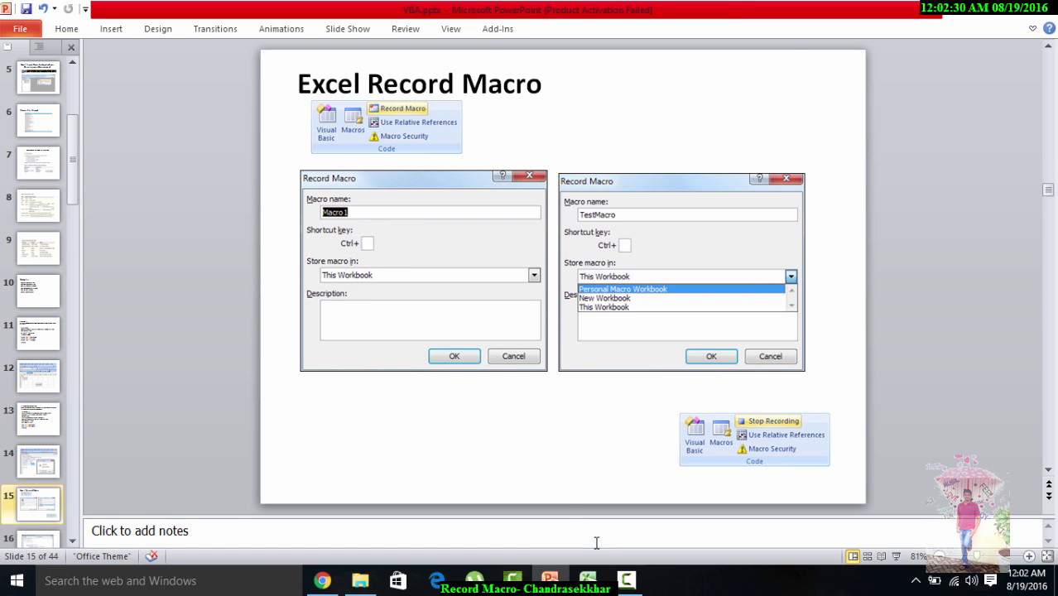
Step: Name the macro Sum, with shortcut Ctrl+Shift+A and description 'this is macro to sum amount'
{"action": "left_click", "coordinate": [588, 580]}
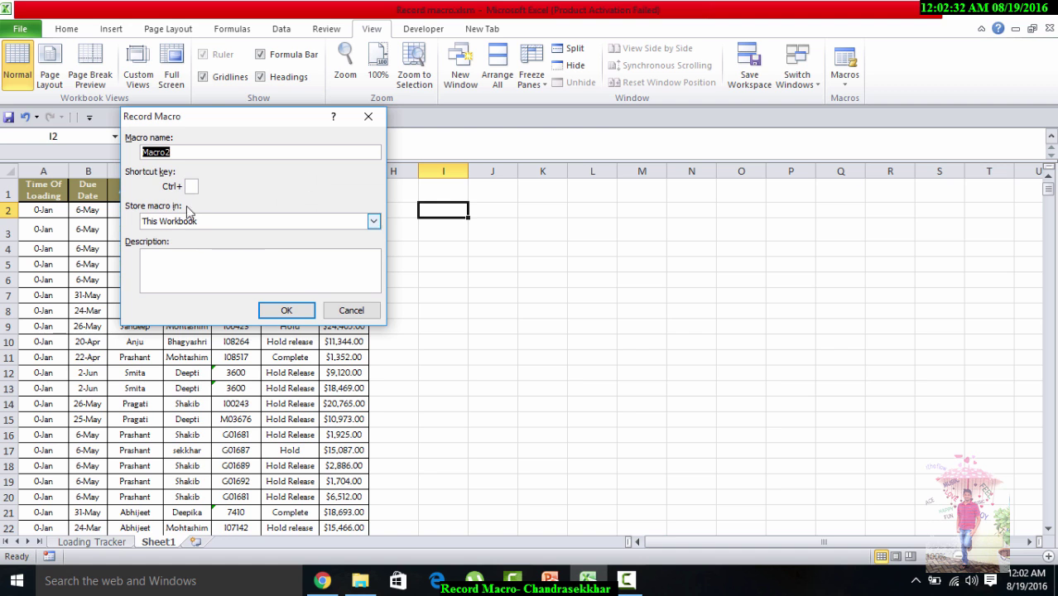
{"action": "left_click", "coordinate": [180, 152]}
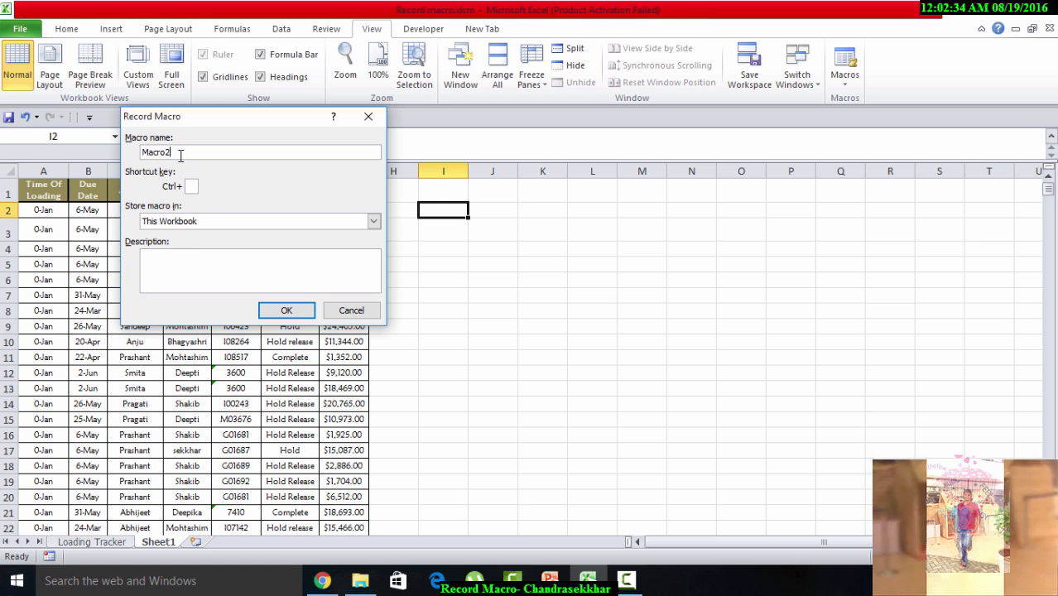
{"action": "double_click", "coordinate": [180, 153]}
{"action": "type", "text": "Sum"}
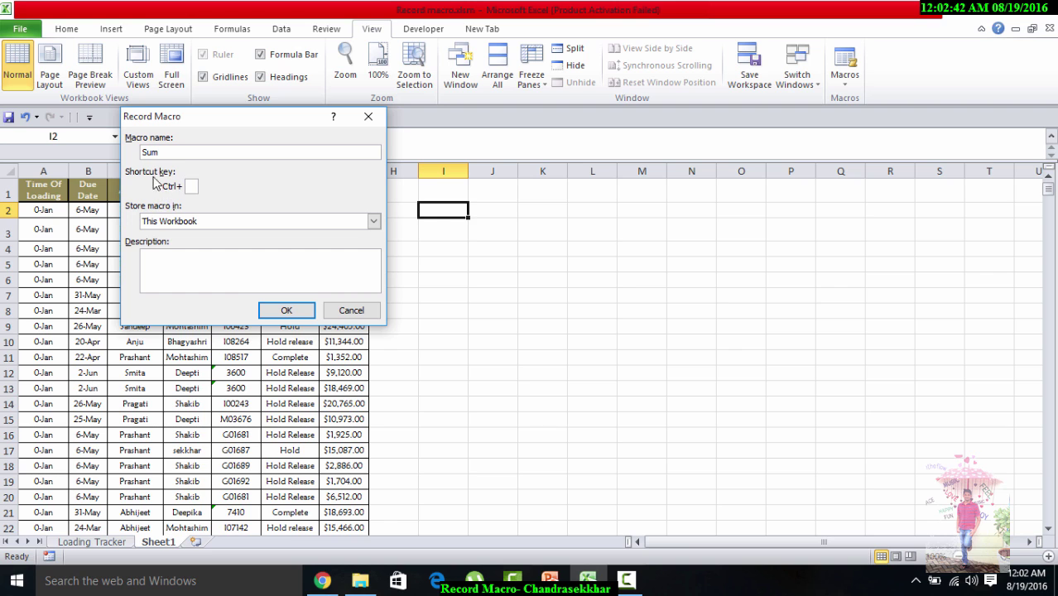
{"action": "type", "text": "A"}
{"action": "left_click", "coordinate": [195, 260]}
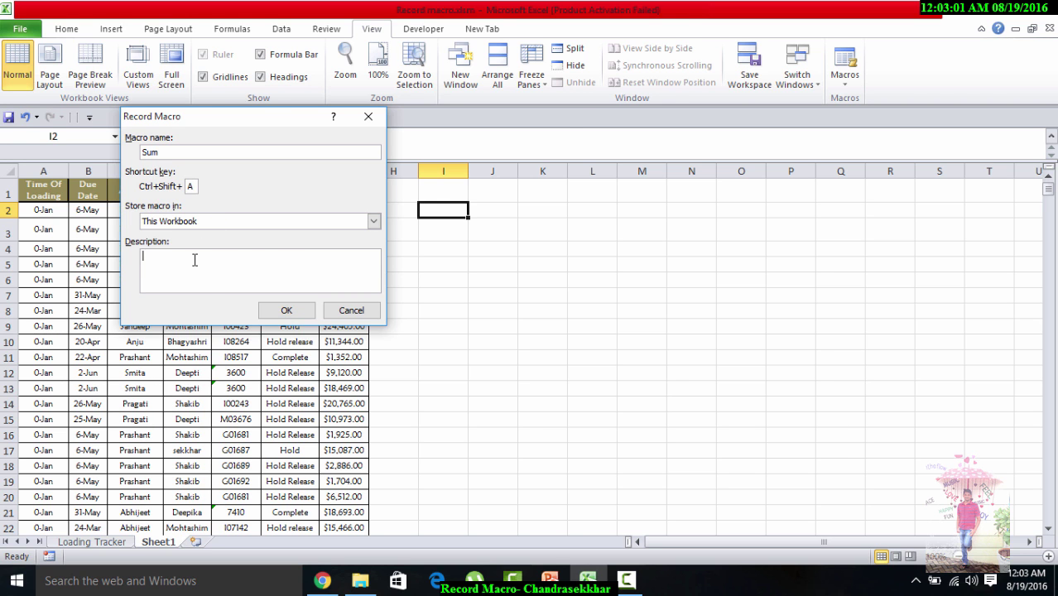
{"action": "type", "text": "this is macro to sum amount"}
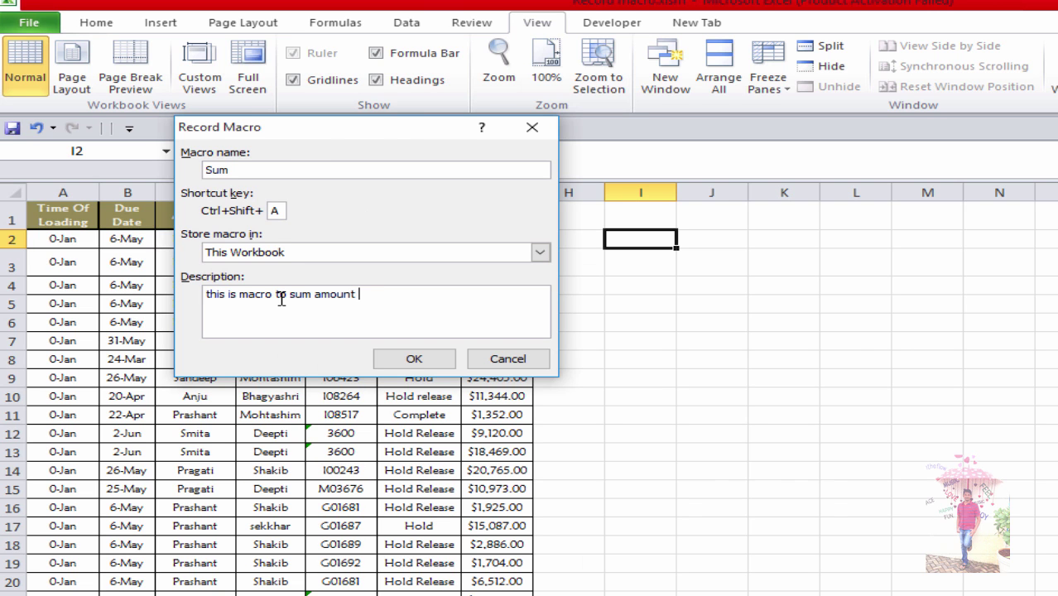
{"action": "left_click_drag", "start_coordinate": [338, 130], "coordinate": [721, 205]}
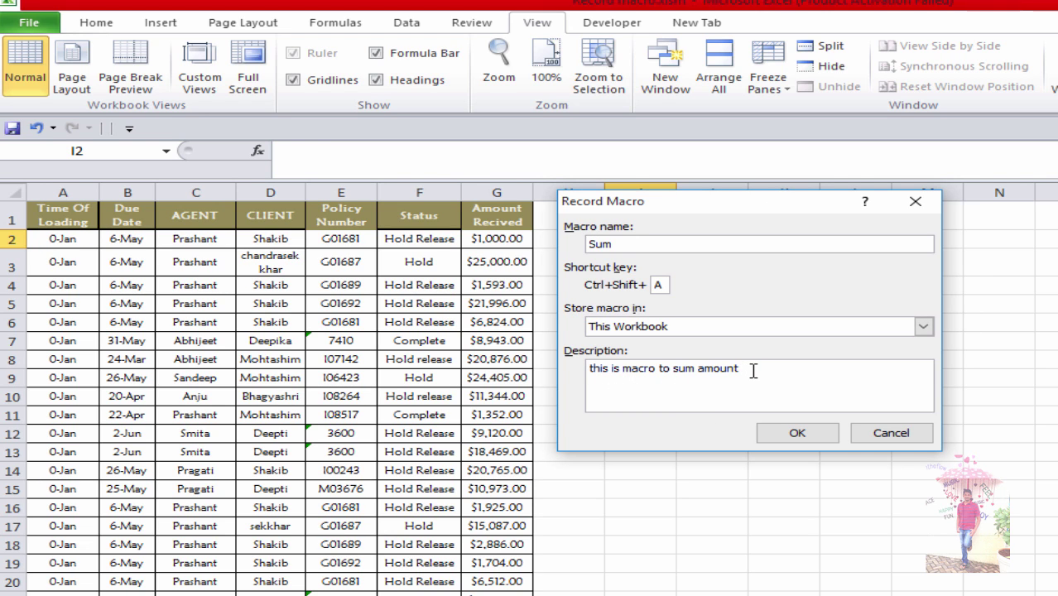
{"action": "type", "text": "in G Colu"}
{"action": "type", "text": "mn"}
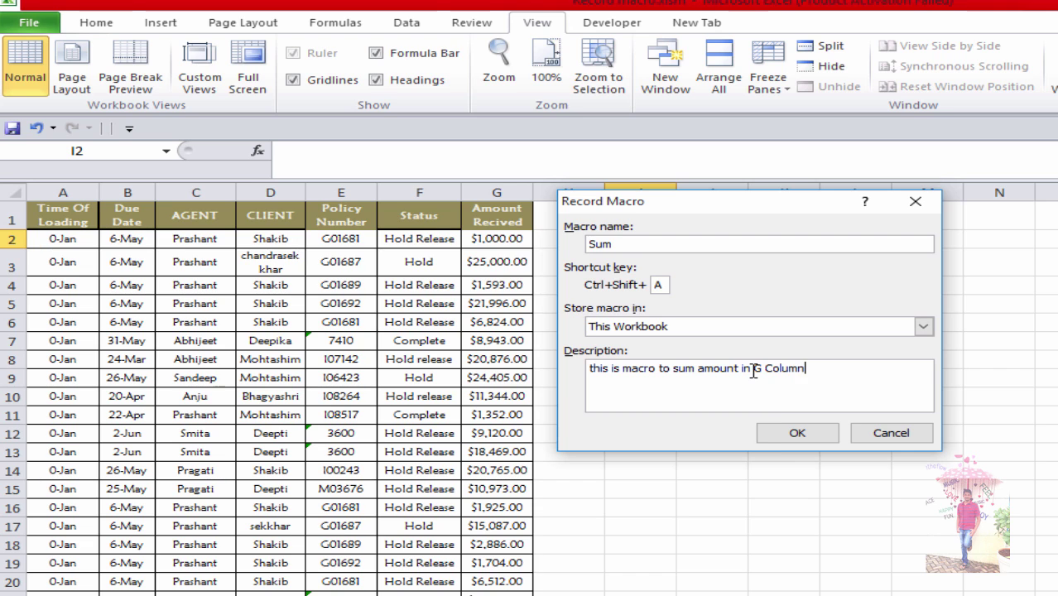
Step: Start recording and enter =SUM(G2:G43) in I2, totaling $540,560.00
{"action": "left_click", "coordinate": [791, 437]}
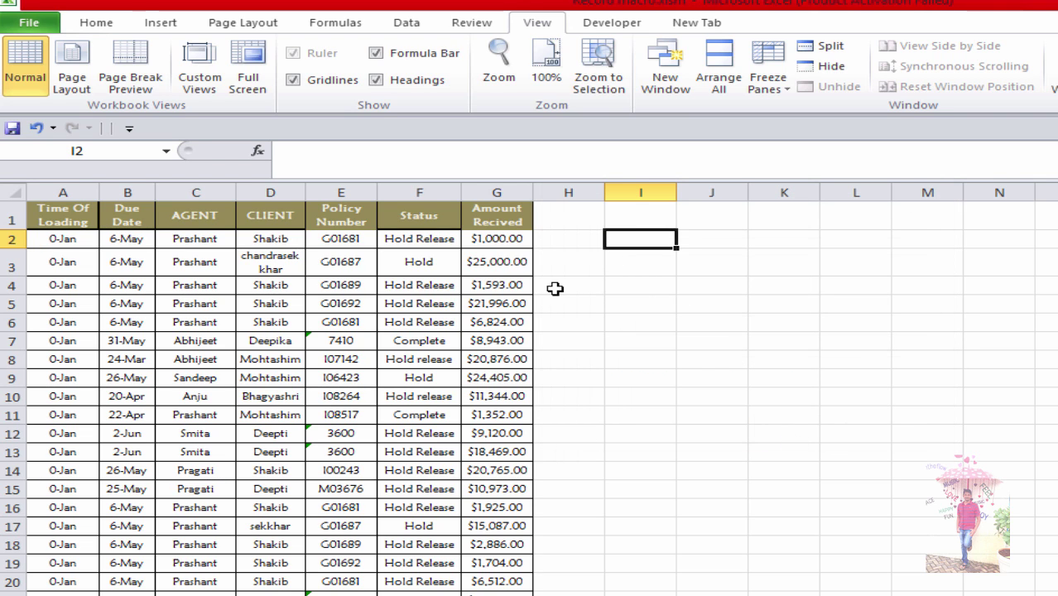
{"action": "scroll", "coordinate": [551, 401], "scroll_direction": "down", "scroll_amount": 3}
{"action": "scroll", "coordinate": [568, 380], "scroll_direction": "up", "scroll_amount": 3}
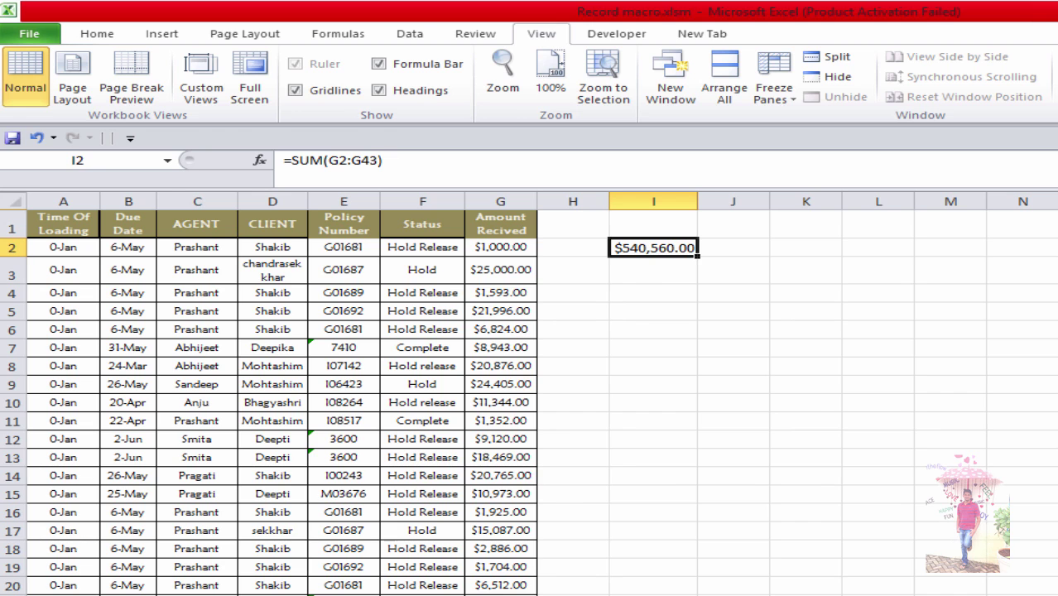
{"action": "left_click", "coordinate": [646, 273]}
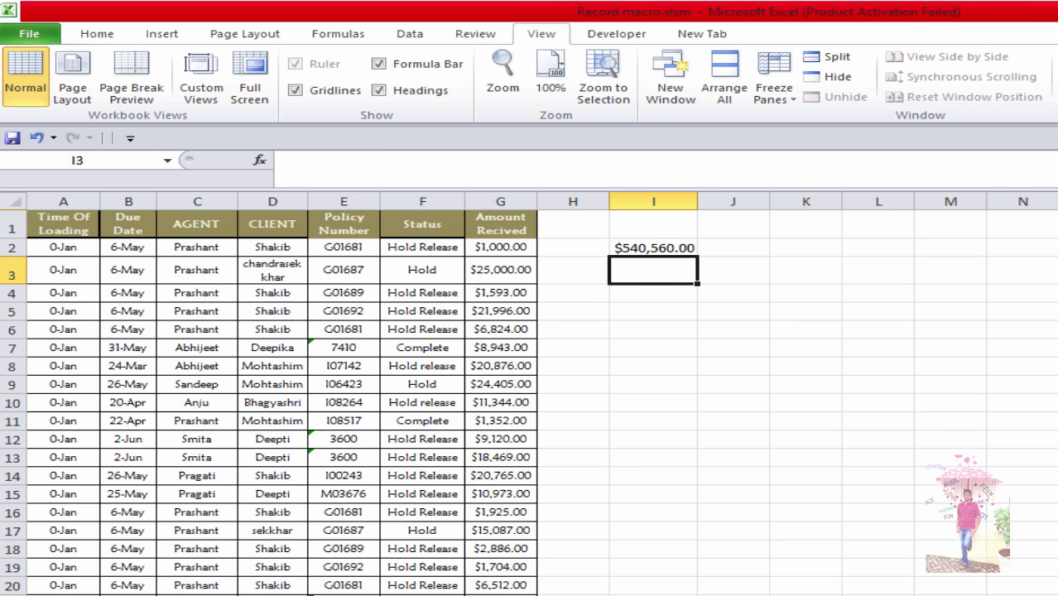
{"action": "scroll", "coordinate": [627, 313], "scroll_direction": "down", "scroll_amount": 1}
{"action": "scroll", "coordinate": [635, 337], "scroll_direction": "down", "scroll_amount": 6}
{"action": "scroll", "coordinate": [635, 335], "scroll_direction": "down", "scroll_amount": 4}
{"action": "scroll", "coordinate": [635, 332], "scroll_direction": "up", "scroll_amount": 7}
{"action": "scroll", "coordinate": [634, 332], "scroll_direction": "up", "scroll_amount": 4}
{"action": "left_click", "coordinate": [629, 253]}
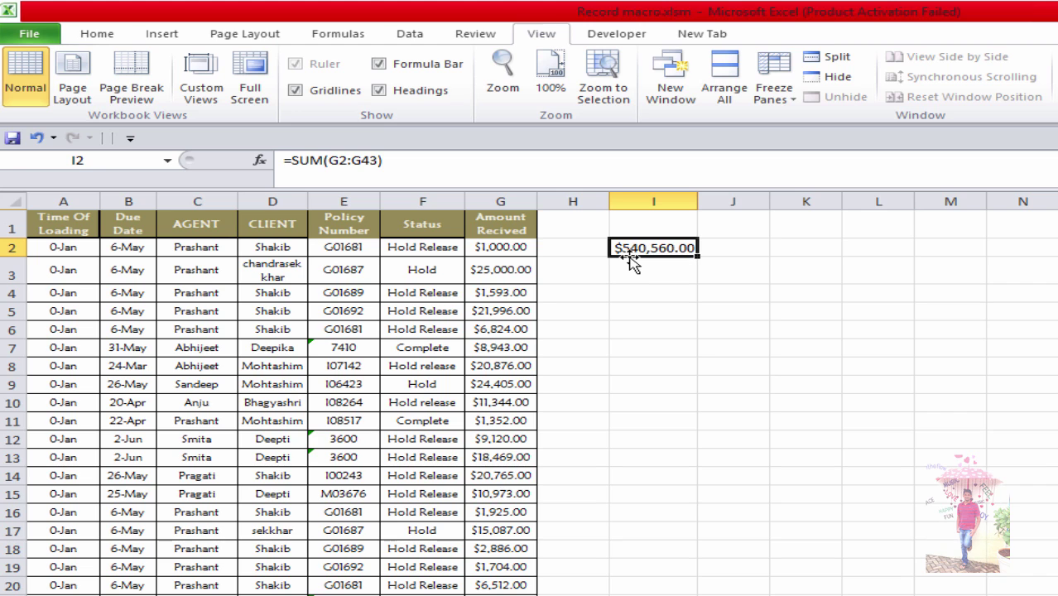
Step: Delete the I2 total and rerun Sum with its shortcut to restore $540,560.00
{"action": "key", "text": "Delete"}
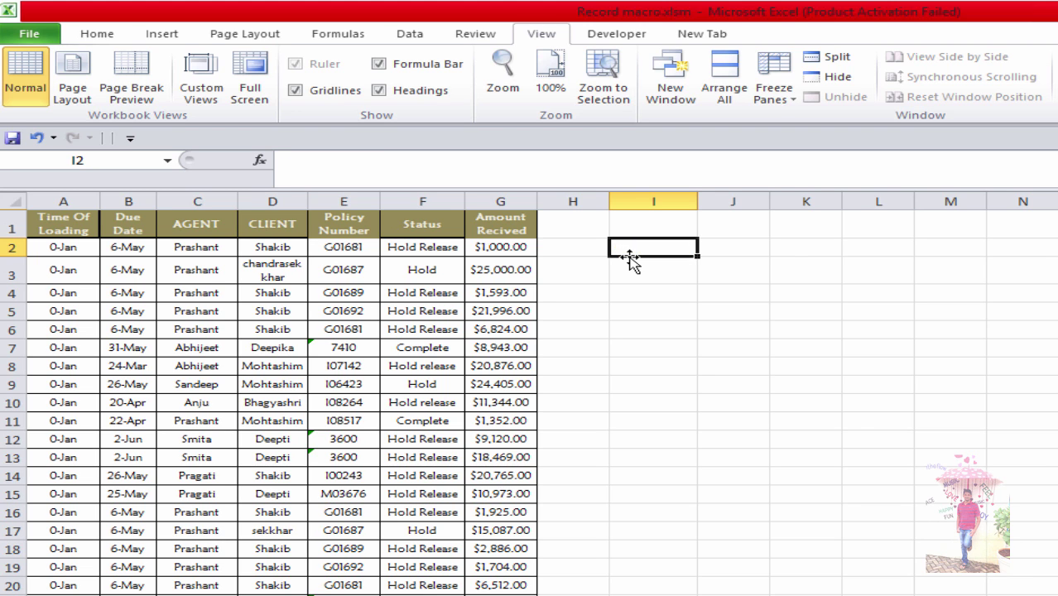
{"action": "key", "text": "ctrl+shift+m"}
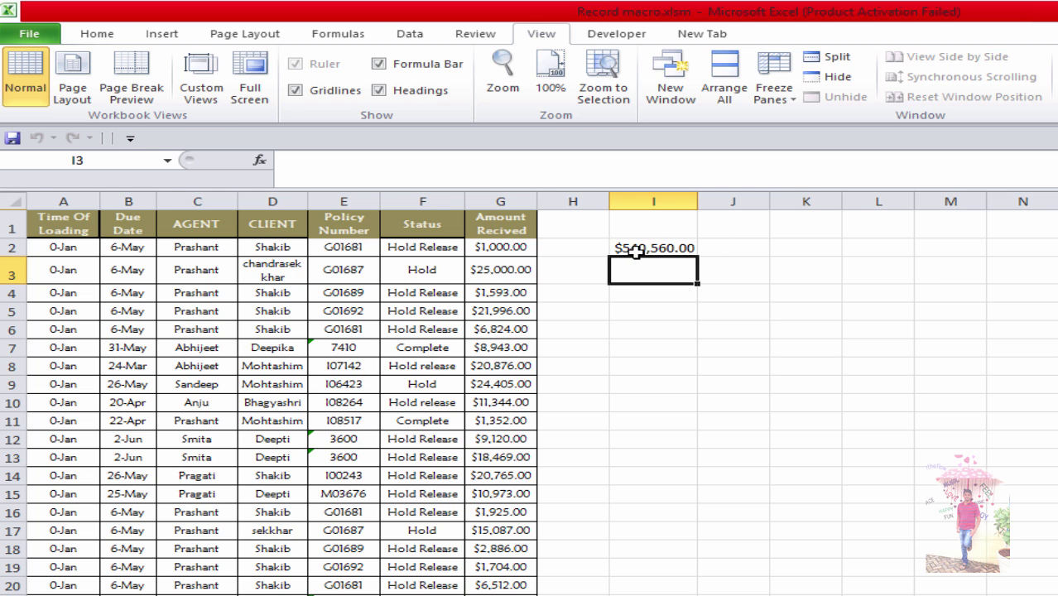
{"action": "left_click", "coordinate": [730, 244]}
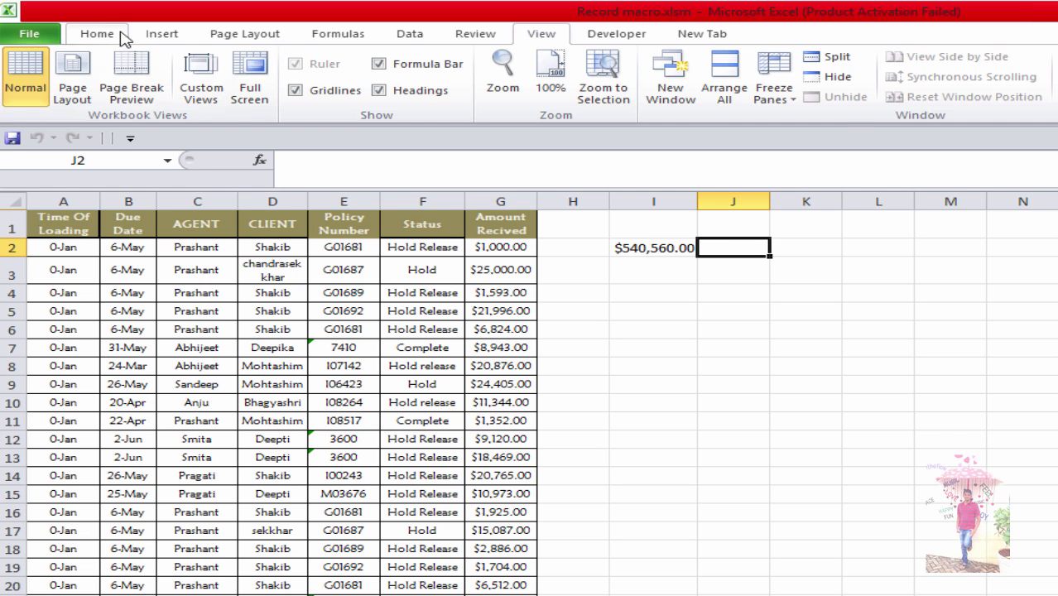
Step: Draw a Form Controls button over J2:K3 and assign the Sum macro to it
{"action": "left_click", "coordinate": [585, 37]}
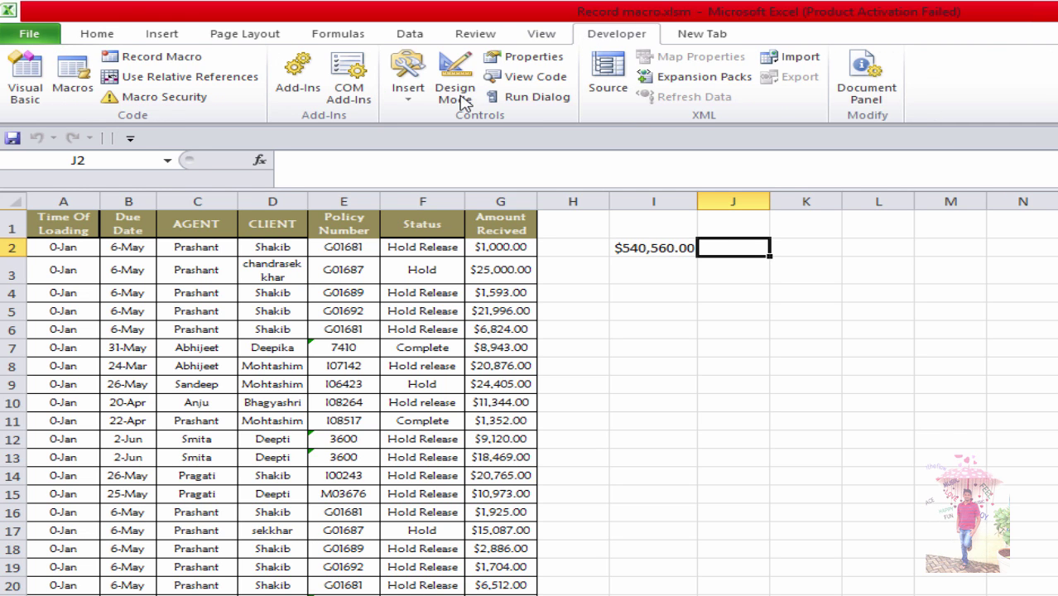
{"action": "left_click", "coordinate": [407, 91]}
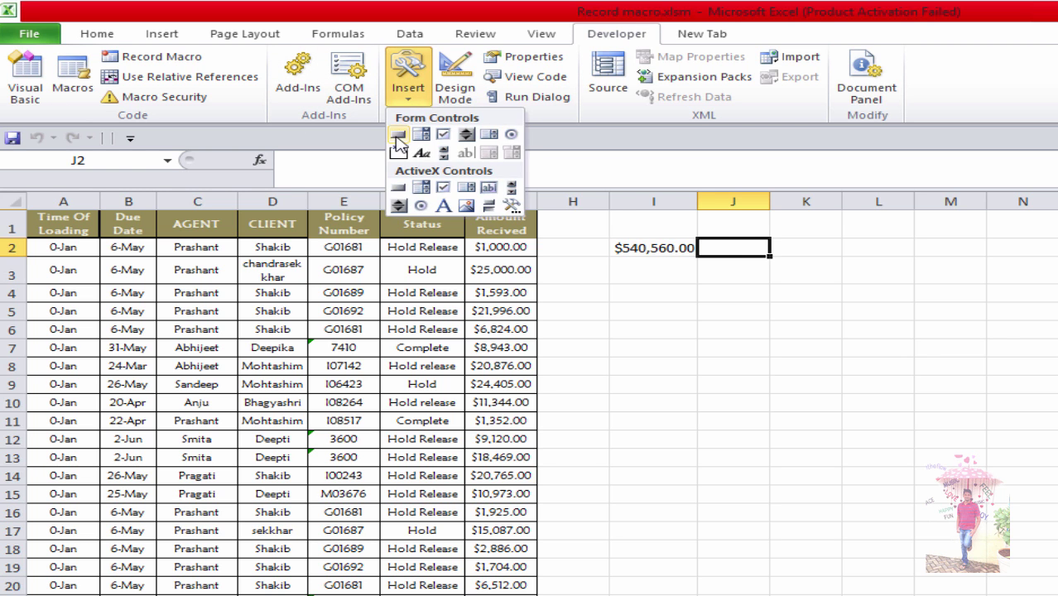
{"action": "left_click", "coordinate": [396, 138]}
{"action": "left_click_drag", "start_coordinate": [726, 235], "coordinate": [833, 275]}
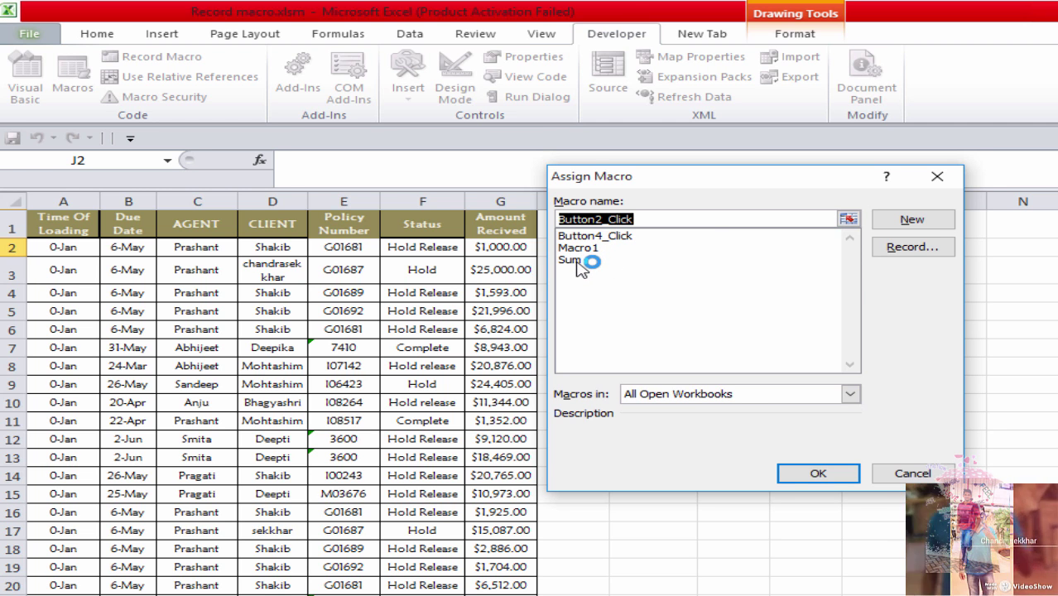
{"action": "left_click", "coordinate": [578, 260]}
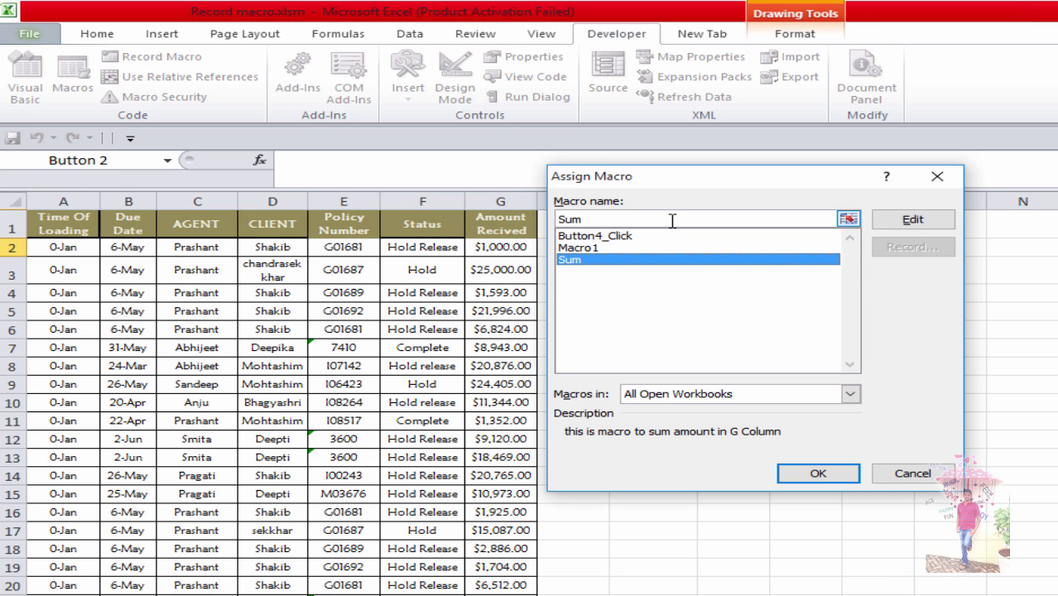
{"action": "left_click", "coordinate": [802, 472]}
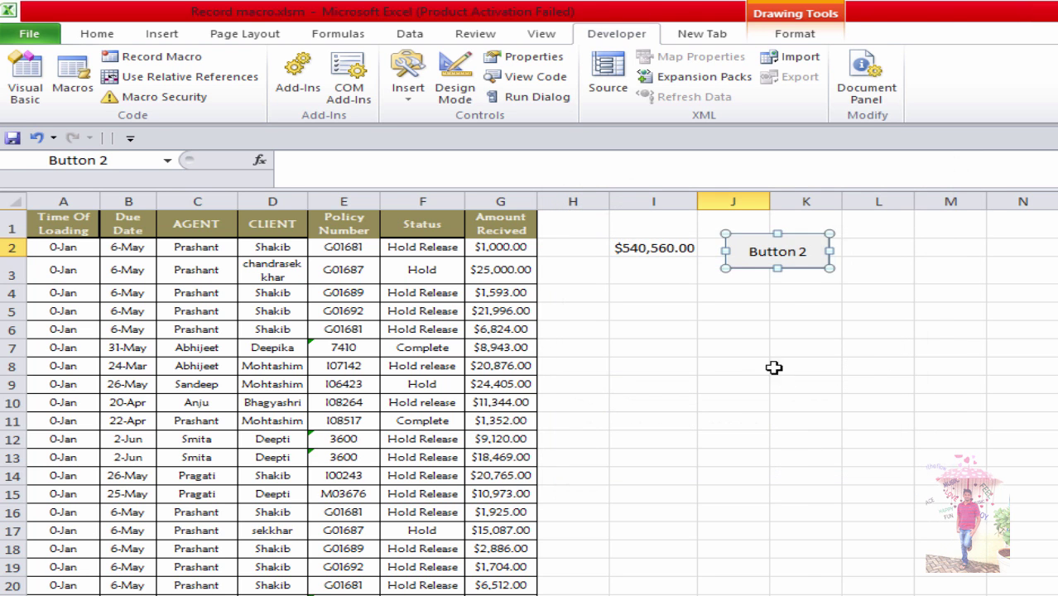
Step: Clear I2, click Button 2 to rebuild the $540,560.00 total, then delete it again
{"action": "left_click", "coordinate": [749, 365]}
{"action": "left_click", "coordinate": [636, 255]}
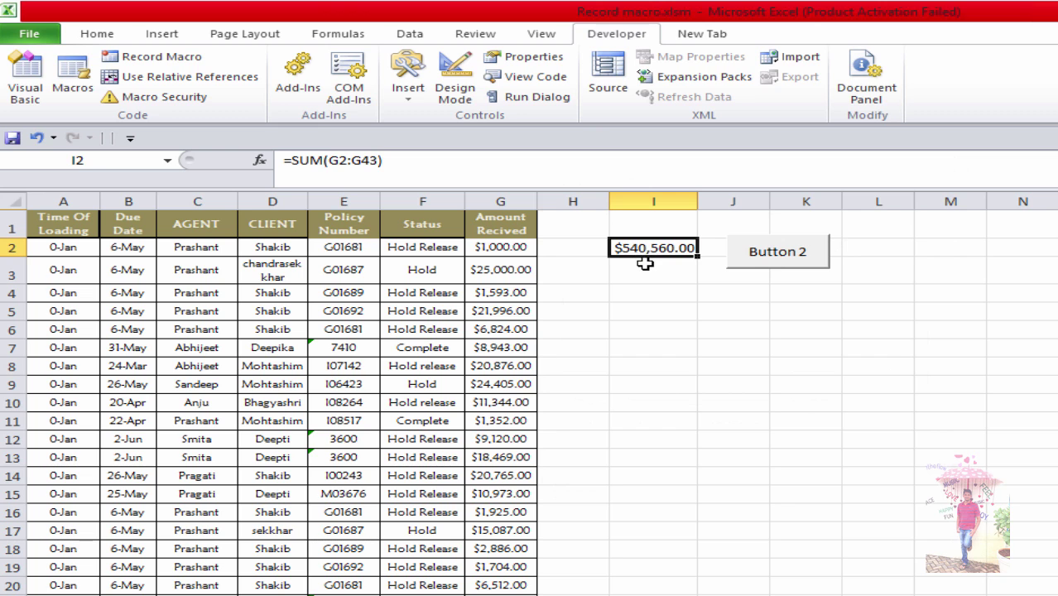
{"action": "key", "text": "Delete"}
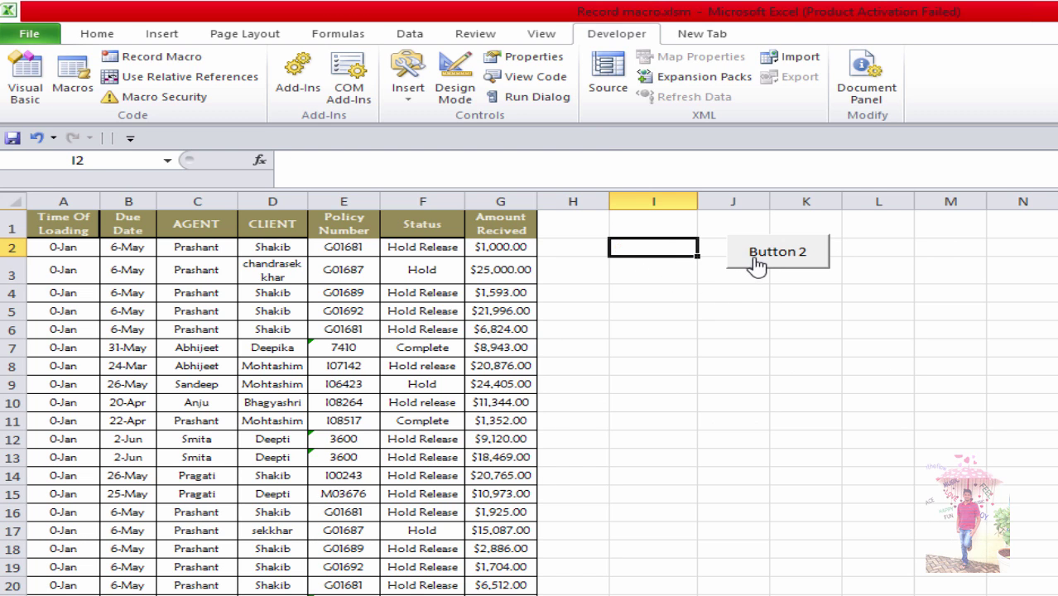
{"action": "left_click", "coordinate": [758, 262]}
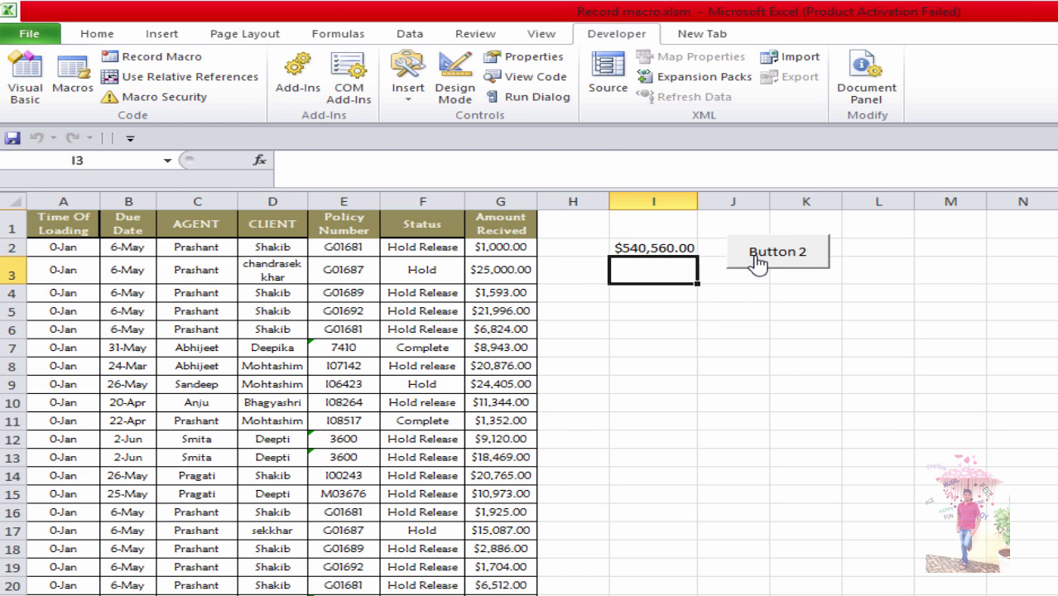
{"action": "left_click", "coordinate": [648, 247]}
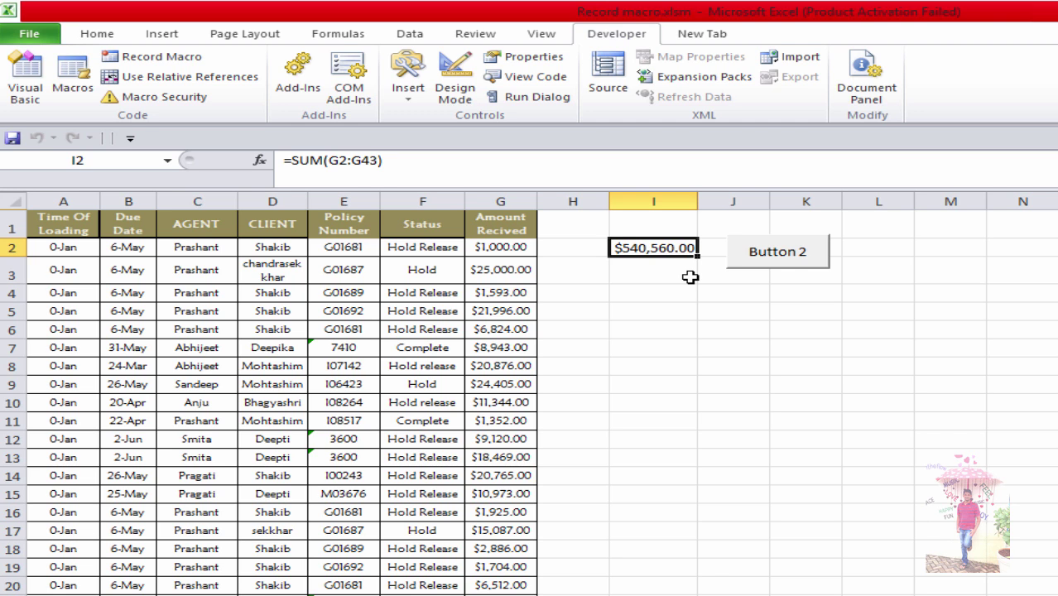
{"action": "key", "text": "Delete"}
Step: Enter smaller amounts down G4:G19, from 1000, 200, 34 through 342
{"action": "left_click", "coordinate": [489, 299]}
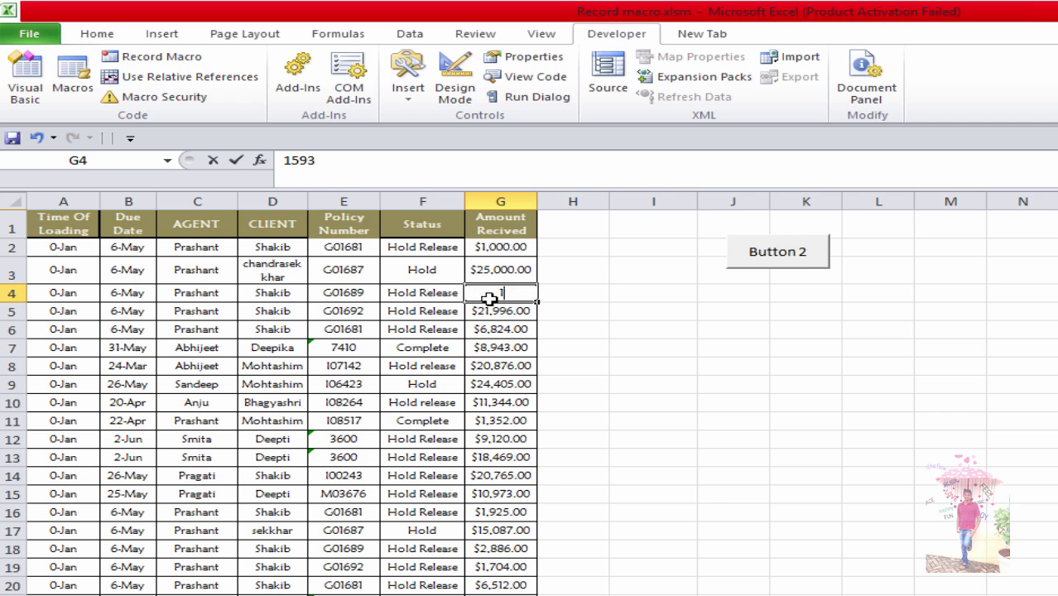
{"action": "type", "text": "1000"}
{"action": "key", "text": "Return"}
{"action": "type", "text": "200"}
{"action": "key", "text": "Return"}
{"action": "type", "text": "34"}
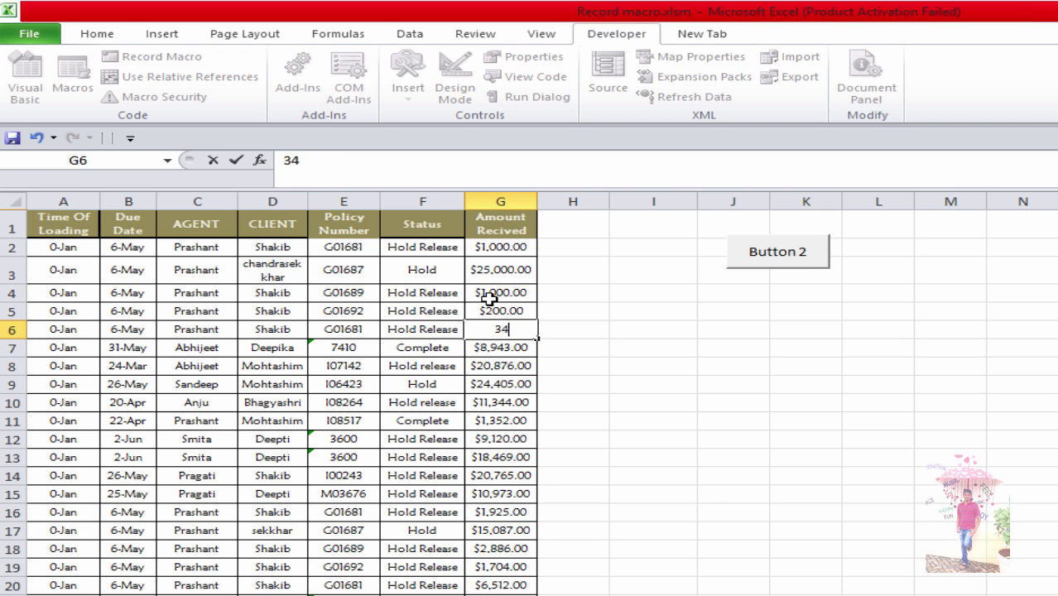
{"action": "key", "text": "Return"}
{"action": "key", "text": "Return"}
{"action": "type", "text": "32"}
{"action": "key", "text": "Return"}
{"action": "type", "text": "12"}
{"action": "key", "text": "Return"}
{"action": "type", "text": "43"}
{"action": "key", "text": "Return"}
{"action": "type", "text": "54"}
{"action": "key", "text": "Return"}
{"action": "type", "text": "3"}
{"action": "key", "text": "Return"}
{"action": "type", "text": "23"}
{"action": "key", "text": "Return"}
{"action": "type", "text": "12"}
{"action": "key", "text": "Return"}
{"action": "type", "text": "45"}
{"action": "key", "text": "Return"}
{"action": "type", "text": "32"}
{"action": "key", "text": "Return"}
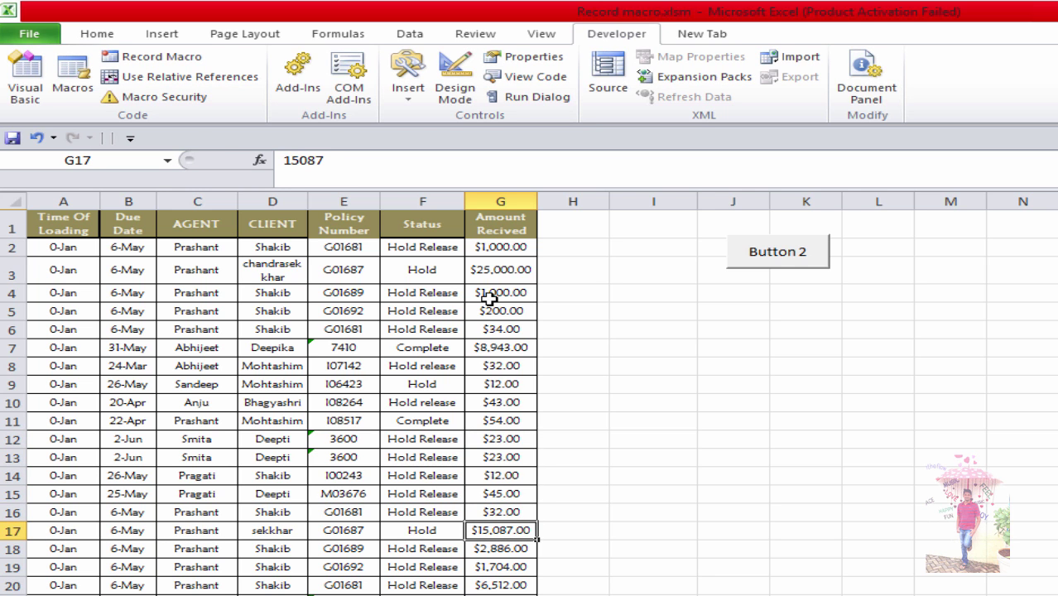
{"action": "type", "text": "2"}
{"action": "key", "text": "Return"}
{"action": "type", "text": "1"}
{"action": "key", "text": "Return"}
{"action": "type", "text": "342"}
{"action": "key", "text": "Return"}
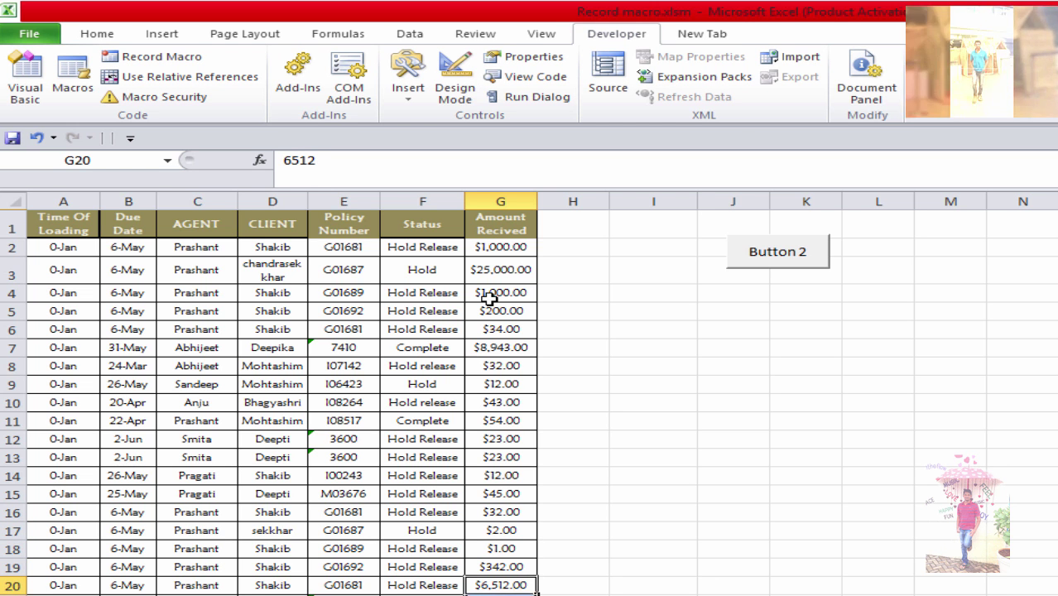
Step: Clear all amounts from G20 to the end of column G
{"action": "key", "text": "ctrl+shift+Down"}
{"action": "key", "text": "Delete"}
{"action": "scroll", "coordinate": [584, 295], "scroll_direction": "up", "scroll_amount": 4}
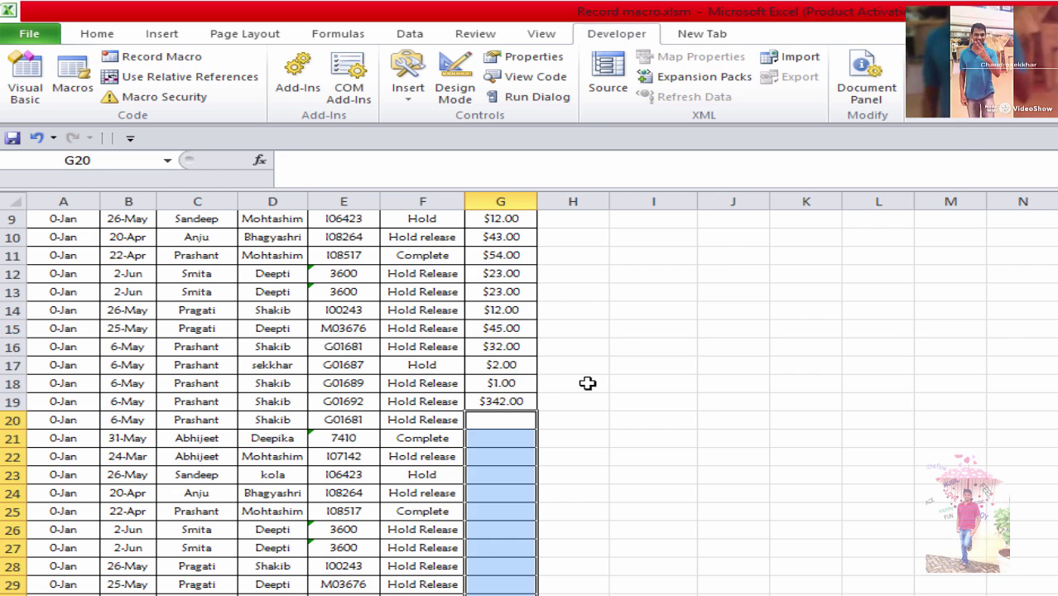
{"action": "scroll", "coordinate": [545, 318], "scroll_direction": "up", "scroll_amount": 3}
Step: Select G2 and run the macro with Button 2, giving $35,798.00 in I3
{"action": "left_click", "coordinate": [508, 252]}
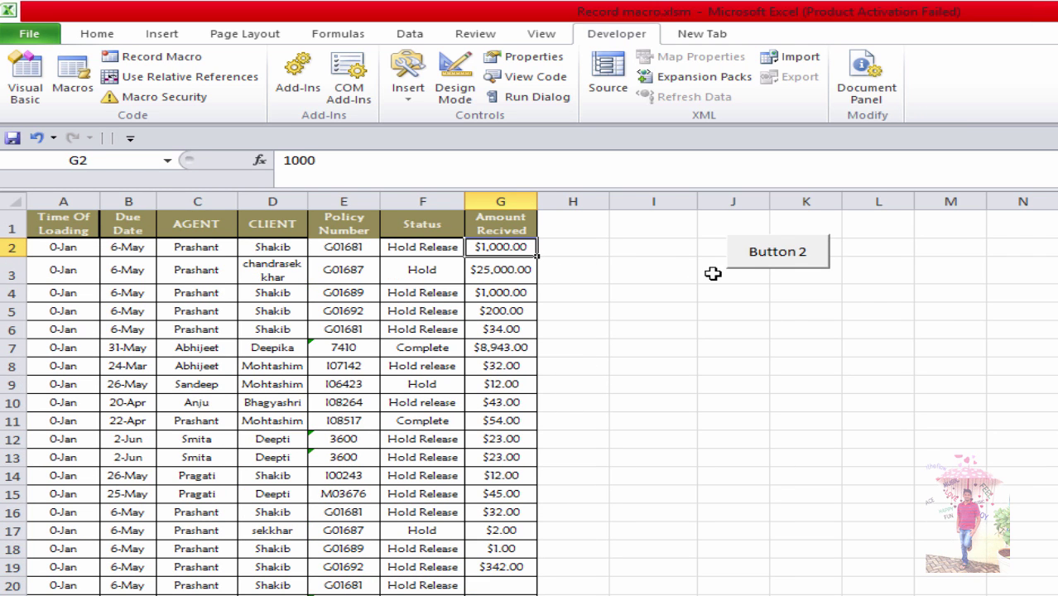
{"action": "left_click", "coordinate": [758, 267]}
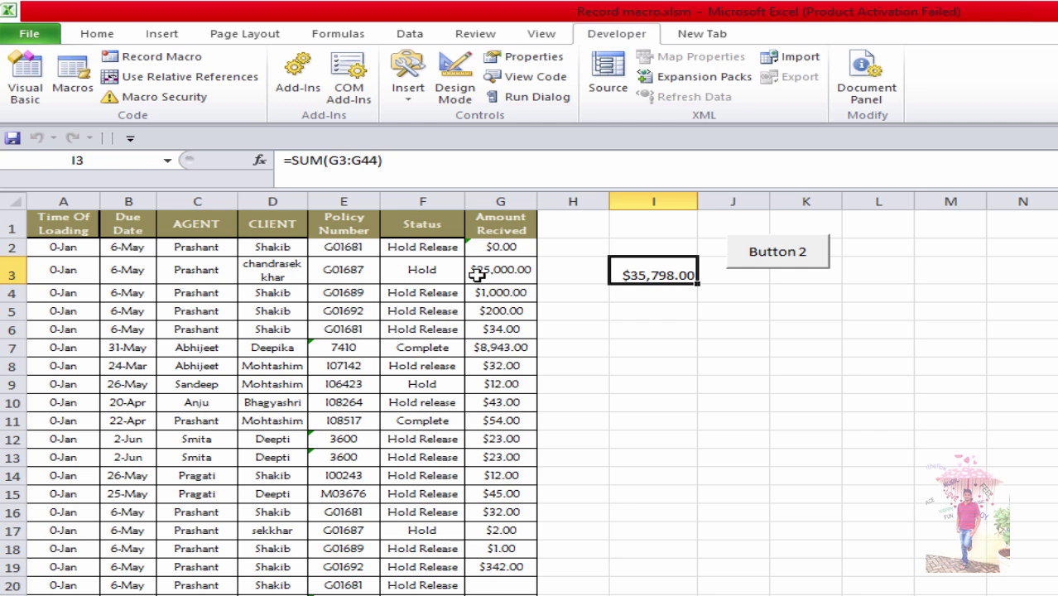
{"action": "left_click_drag", "start_coordinate": [497, 247], "coordinate": [497, 585]}
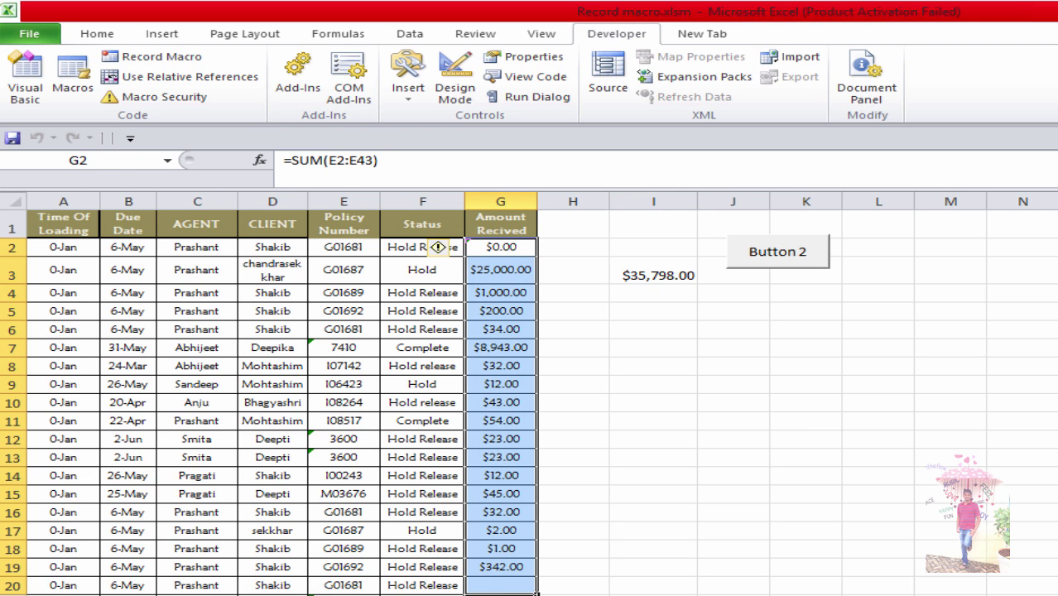
{"action": "left_click", "coordinate": [512, 247]}
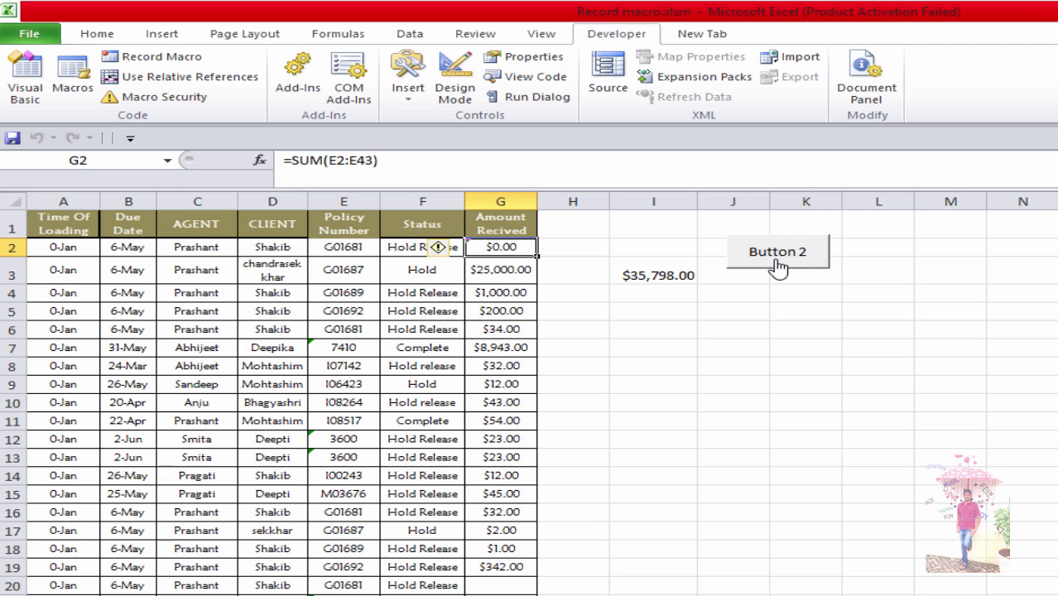
{"action": "left_click", "coordinate": [502, 366]}
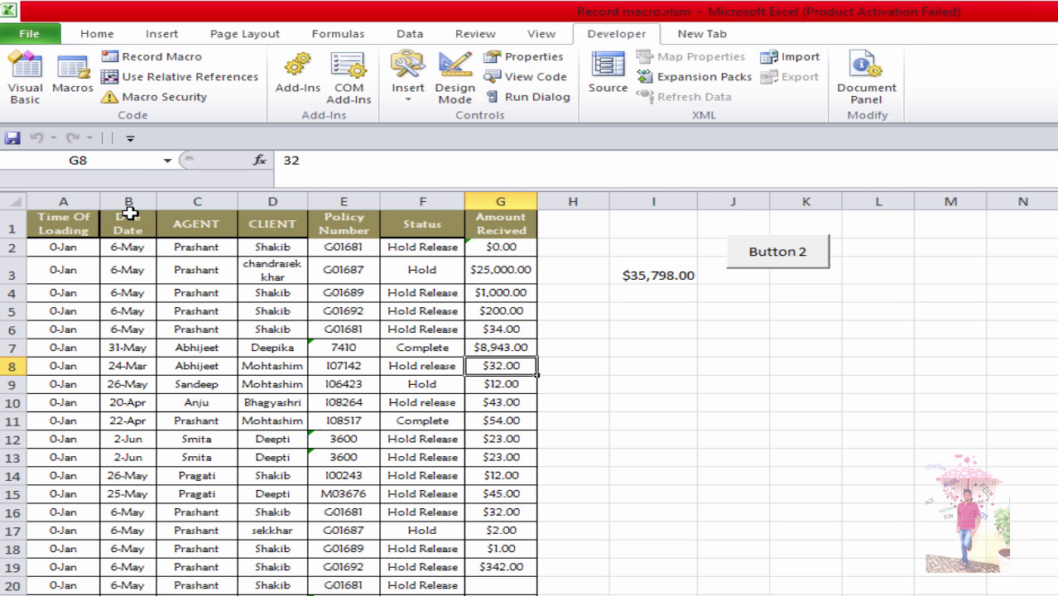
Step: Select columns B through G in turn, then select the amounts G2:G19
{"action": "left_click", "coordinate": [130, 214]}
{"action": "left_click", "coordinate": [130, 201]}
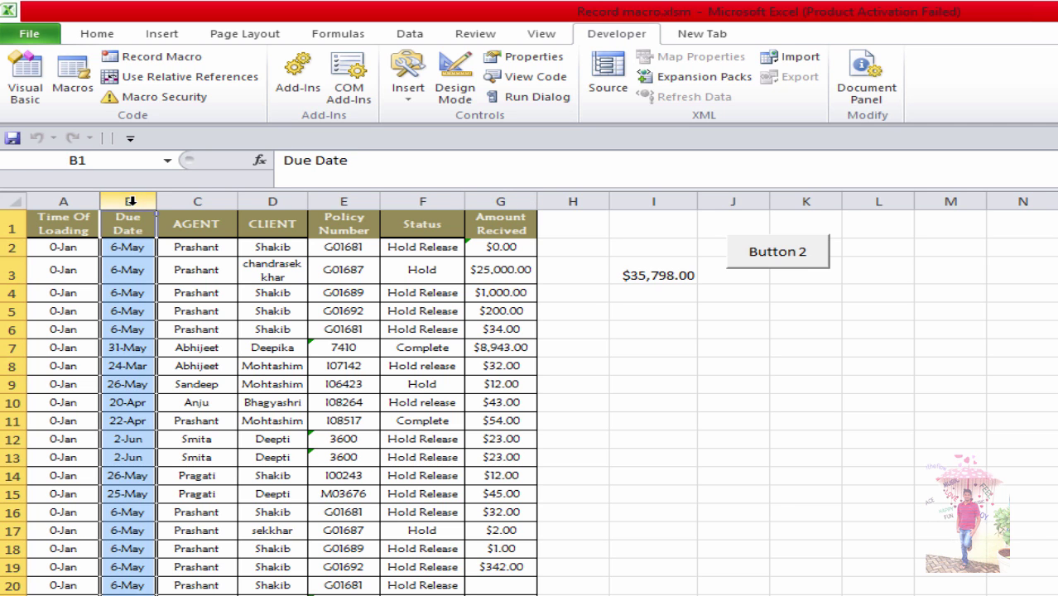
{"action": "left_click", "coordinate": [193, 201]}
{"action": "left_click", "coordinate": [272, 201]}
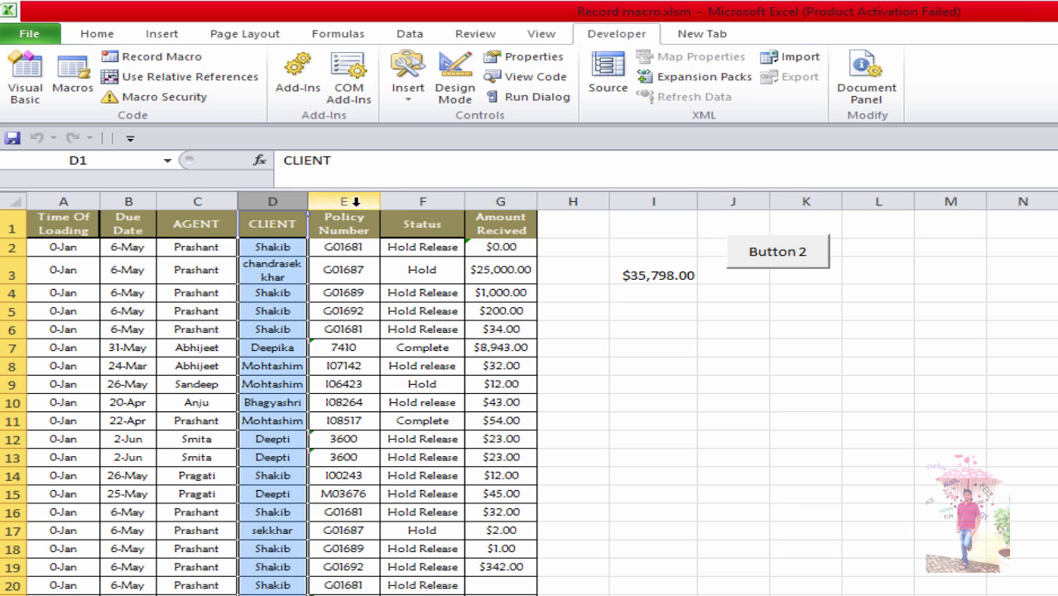
{"action": "left_click", "coordinate": [350, 201]}
{"action": "left_click", "coordinate": [432, 201]}
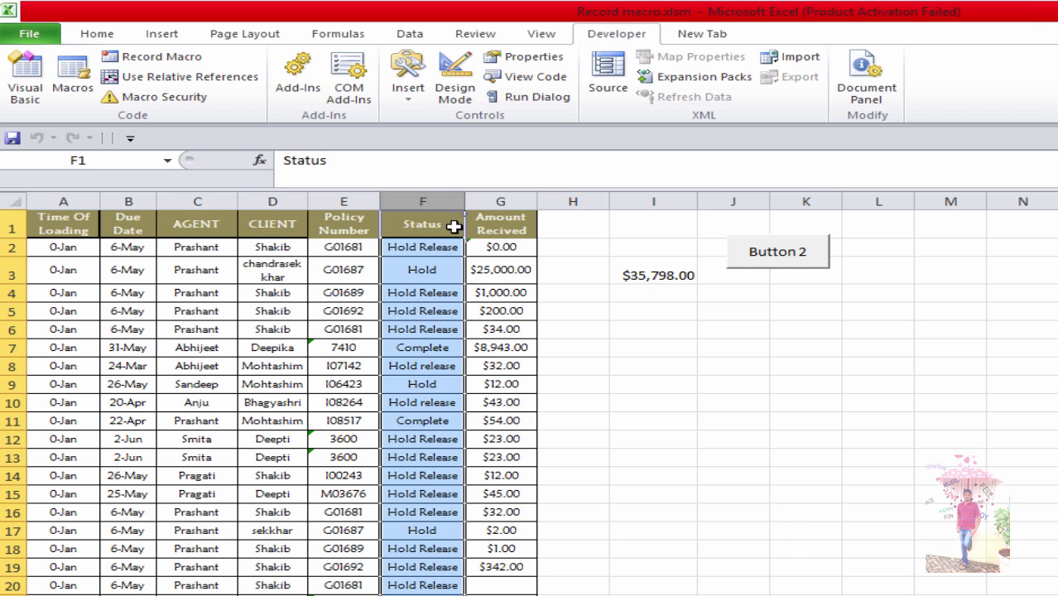
{"action": "left_click", "coordinate": [501, 201]}
{"action": "left_click", "coordinate": [477, 328]}
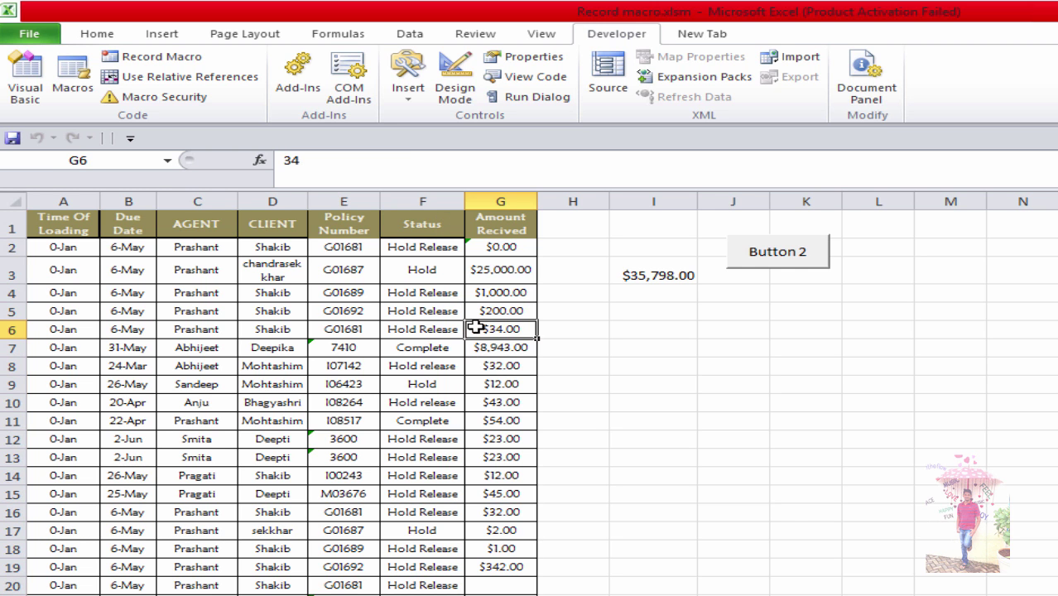
{"action": "key", "text": "ctrl+a"}
{"action": "key", "text": "ctrl+a"}
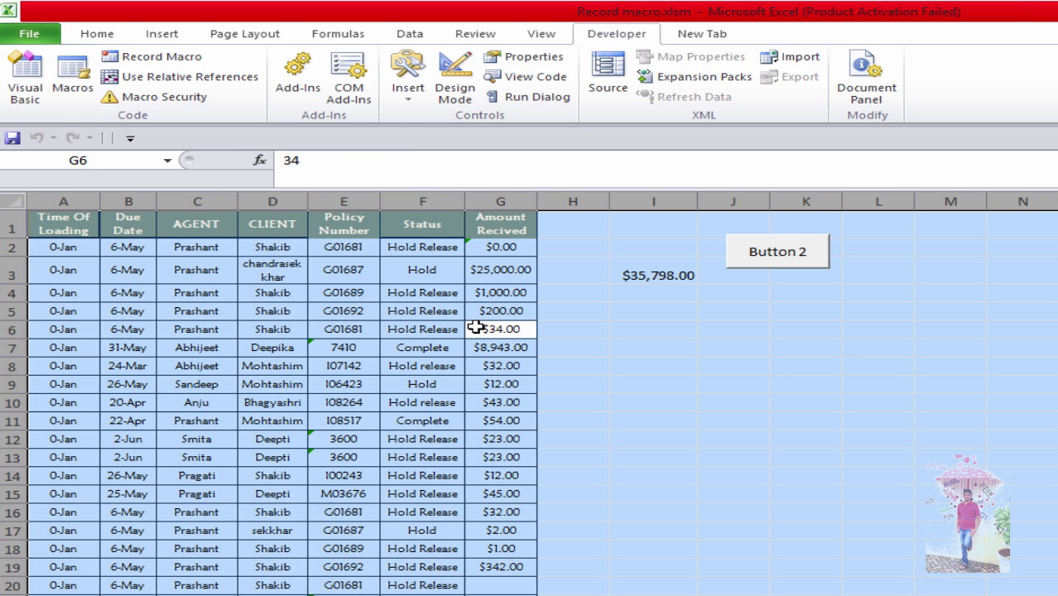
{"action": "mouse_move", "coordinate": [505, 247]}
{"action": "left_mouse_down"}
{"action": "mouse_move", "coordinate": [504, 590]}
{"action": "mouse_move", "coordinate": [511, 566]}
{"action": "left_mouse_up"}
Step: Copy G2:G19 into G20 downward, clear the copy marquee, and select row 1
{"action": "key", "text": "ctrl+c"}
{"action": "key", "text": "Down"}
{"action": "key", "text": "Down"}
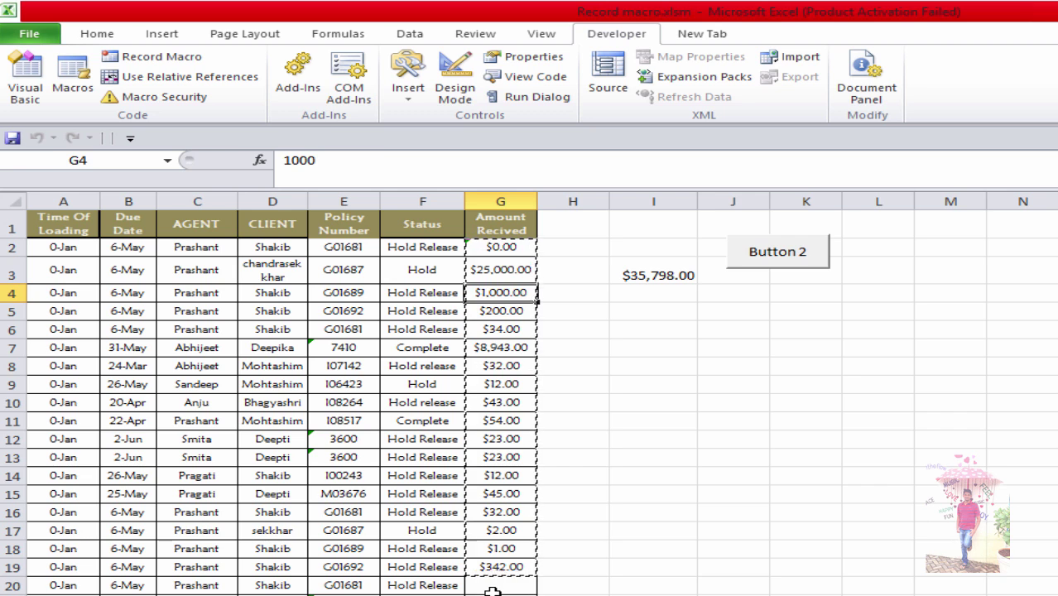
{"action": "left_click", "coordinate": [492, 586]}
{"action": "key", "text": "ctrl+v"}
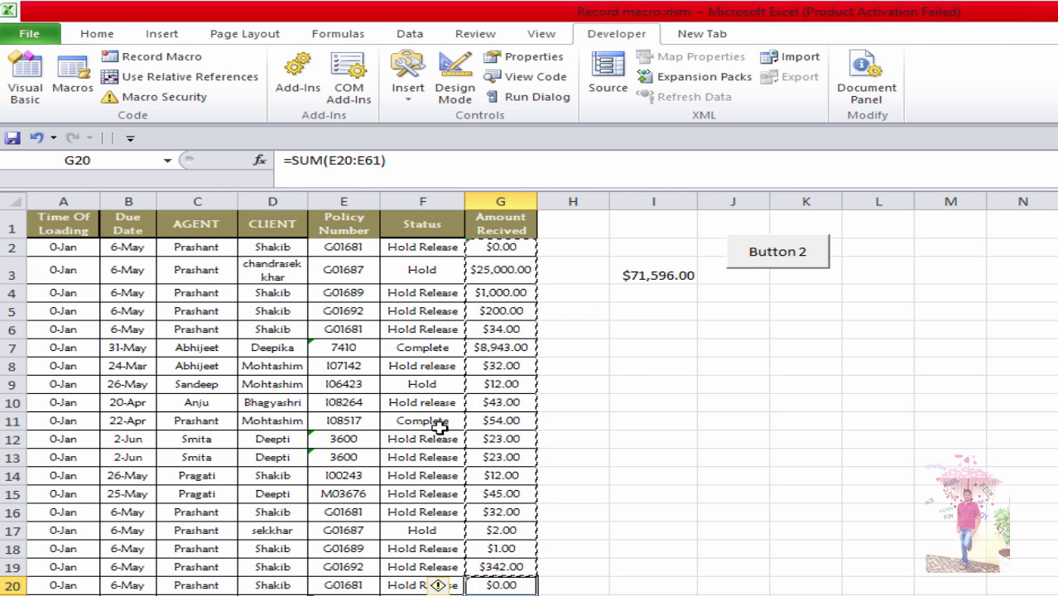
{"action": "left_click", "coordinate": [617, 368]}
{"action": "left_click", "coordinate": [513, 311]}
{"action": "key", "text": "Escape"}
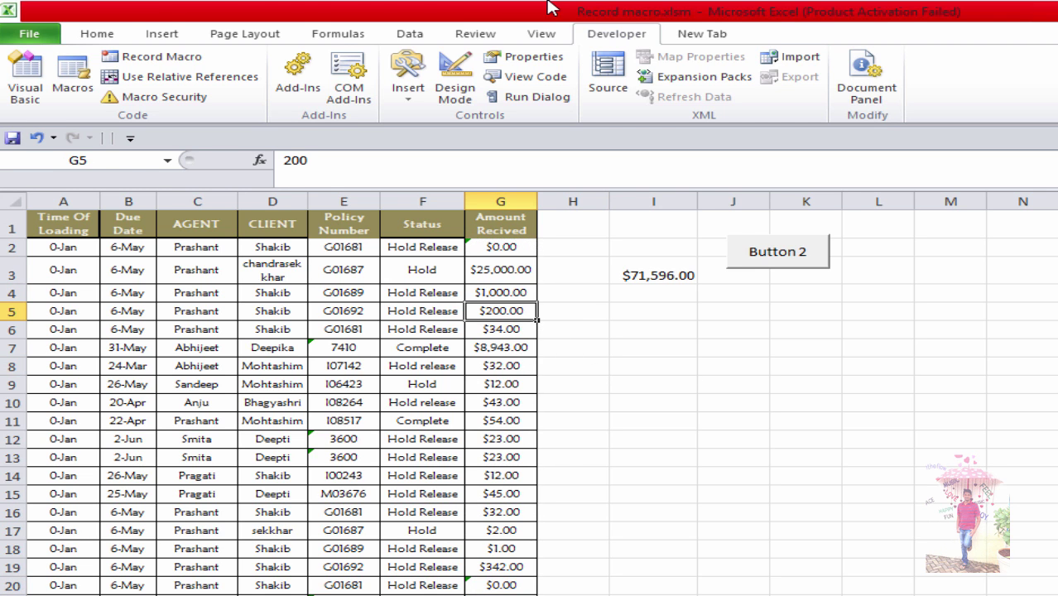
{"action": "left_click", "coordinate": [7, 225]}
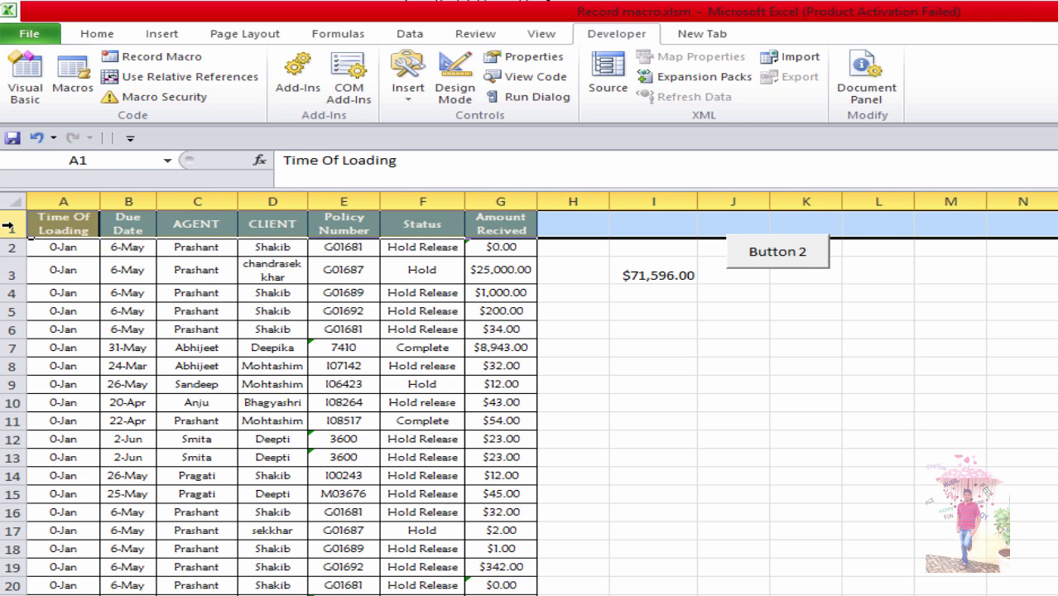
Step: Turn on filtering, show only the Hold rows, and select the visible amounts G3:G37
{"action": "key", "text": "ctrl+shift+l"}
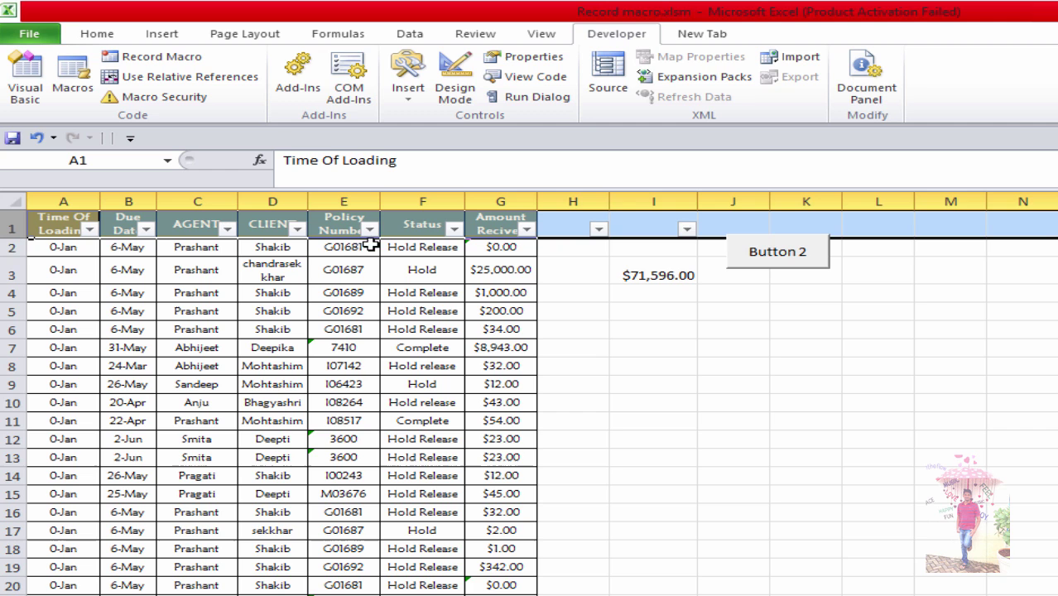
{"action": "left_click", "coordinate": [453, 229]}
{"action": "left_click", "coordinate": [242, 398]}
{"action": "left_click", "coordinate": [249, 426]}
{"action": "left_click", "coordinate": [316, 568]}
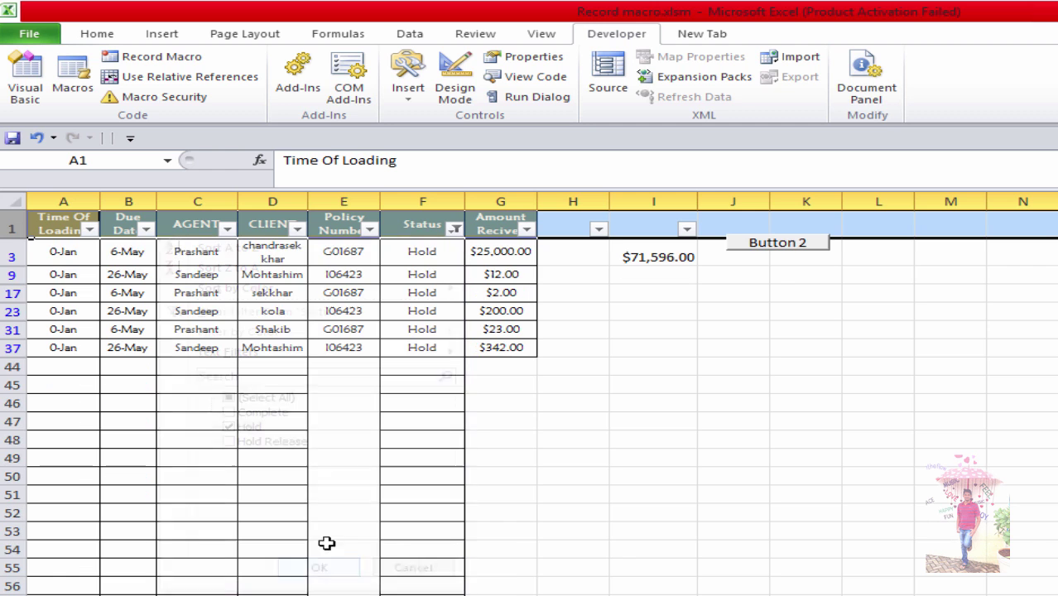
{"action": "left_click", "coordinate": [452, 352]}
{"action": "left_click_drag", "start_coordinate": [496, 248], "coordinate": [504, 347]}
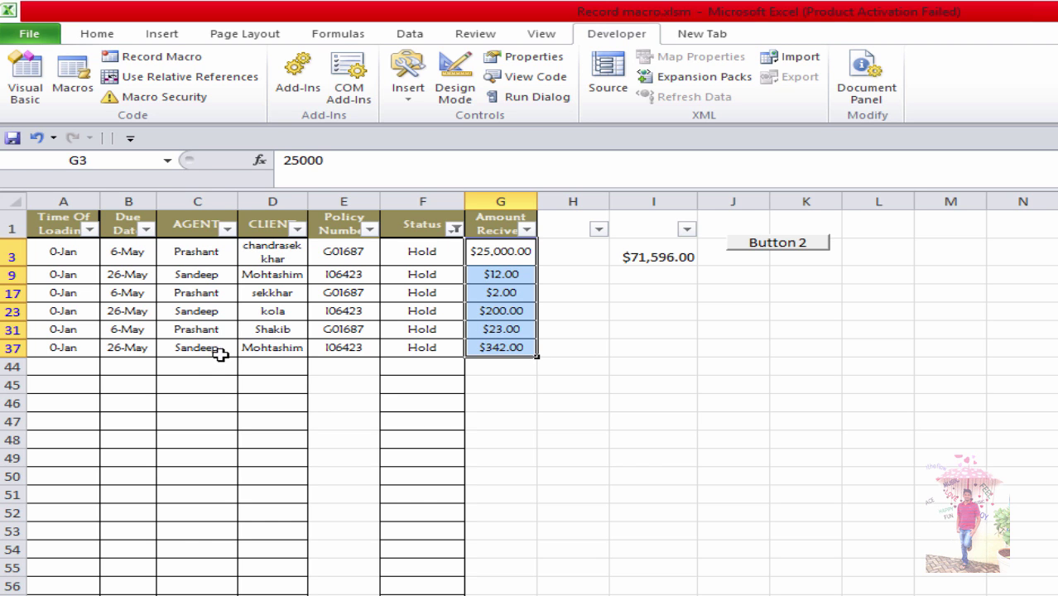
Step: Tick every Status value to remove the Hold filter so all rows show
{"action": "left_click", "coordinate": [454, 230]}
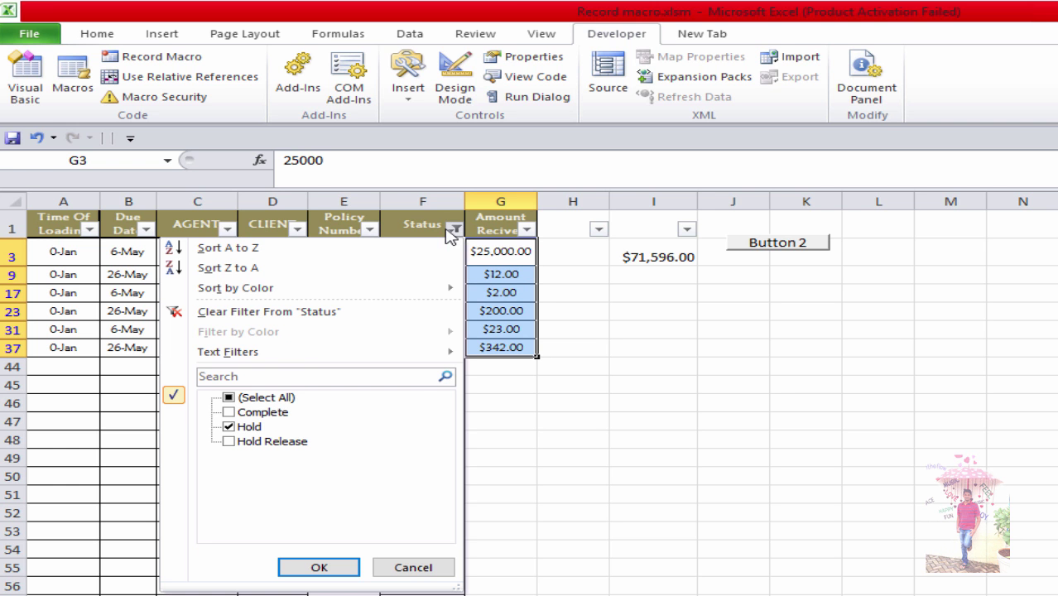
{"action": "left_click", "coordinate": [275, 411]}
{"action": "left_click", "coordinate": [269, 399]}
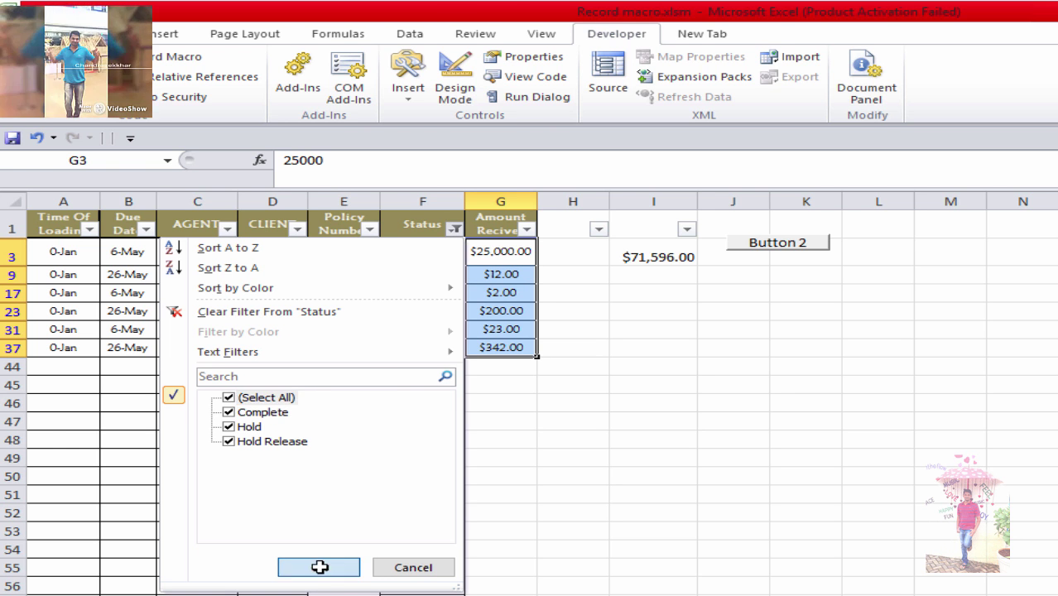
{"action": "left_click", "coordinate": [318, 567]}
{"action": "left_click", "coordinate": [651, 395]}
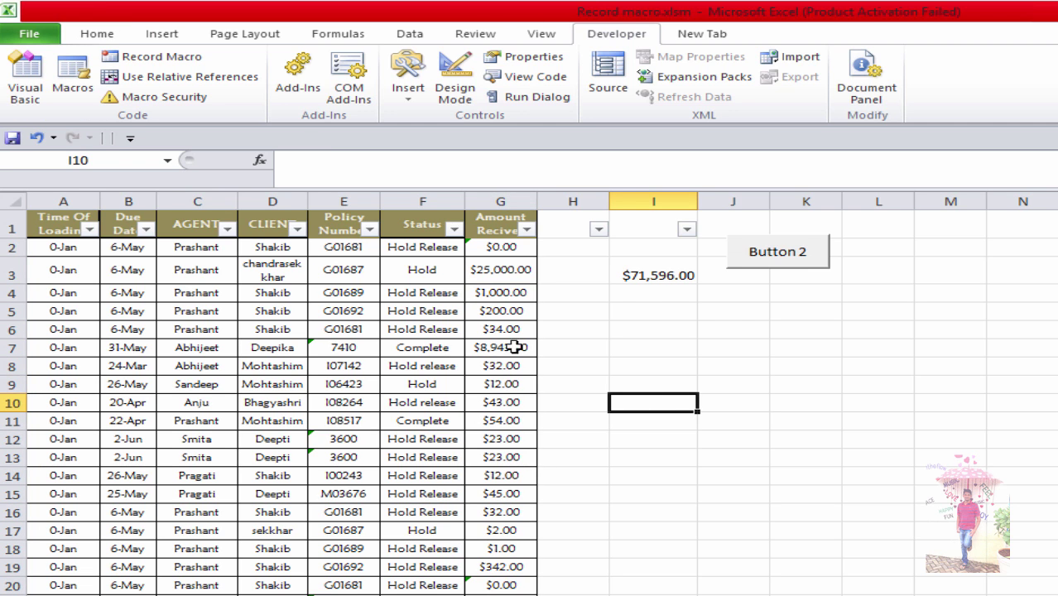
Step: Cut Button 3 from its right-click menu, leaving only Button 2 beside the table
{"action": "left_click", "coordinate": [753, 304]}
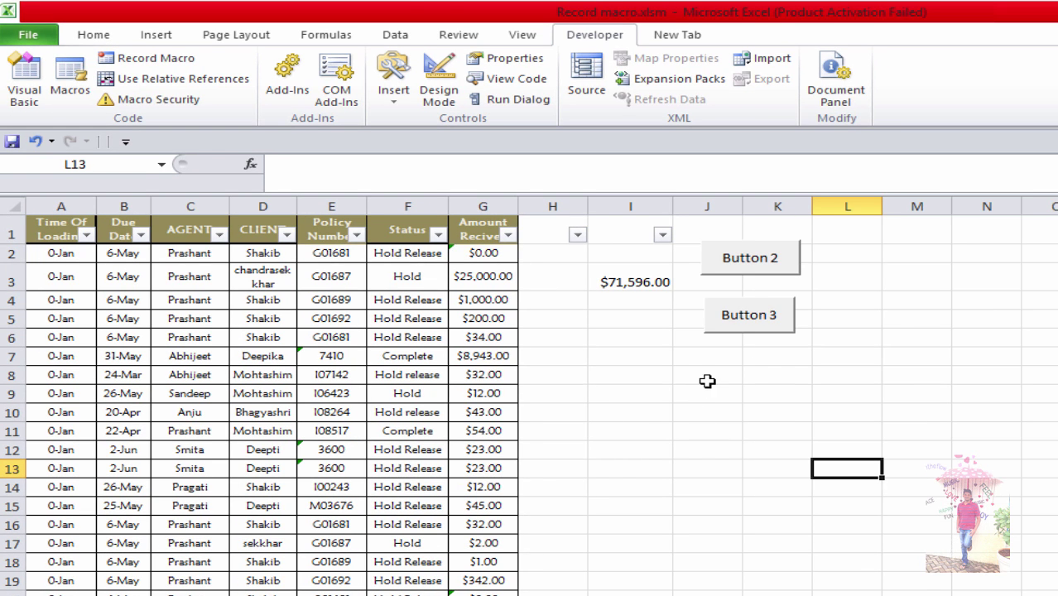
{"action": "right_click", "coordinate": [741, 315]}
{"action": "left_click", "coordinate": [741, 318]}
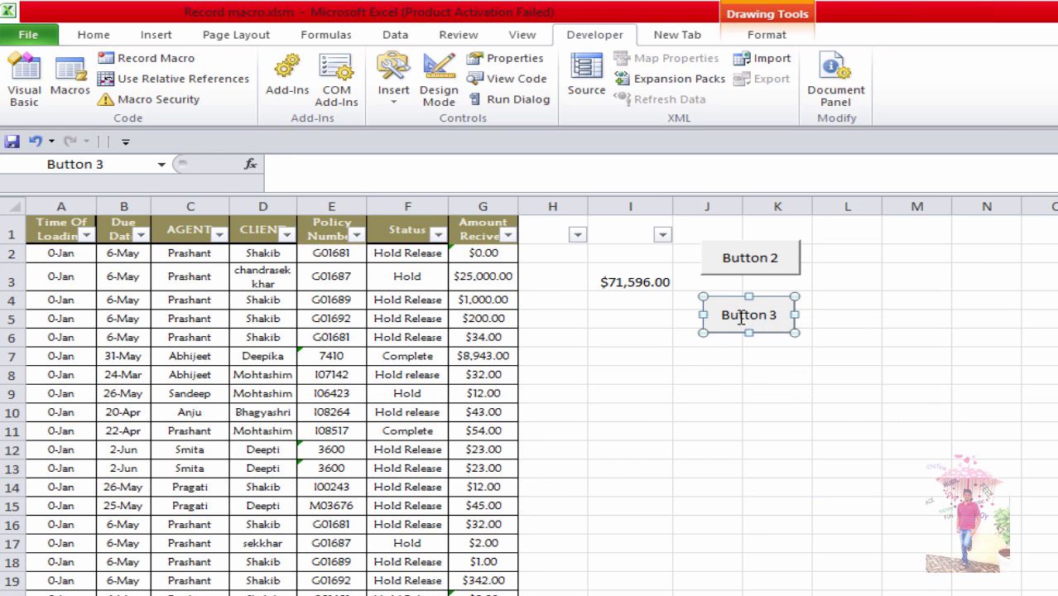
{"action": "right_click", "coordinate": [718, 329]}
{"action": "left_click", "coordinate": [740, 338]}
{"action": "left_click", "coordinate": [737, 336]}
{"action": "left_click", "coordinate": [734, 304]}
{"action": "left_click", "coordinate": [739, 319]}
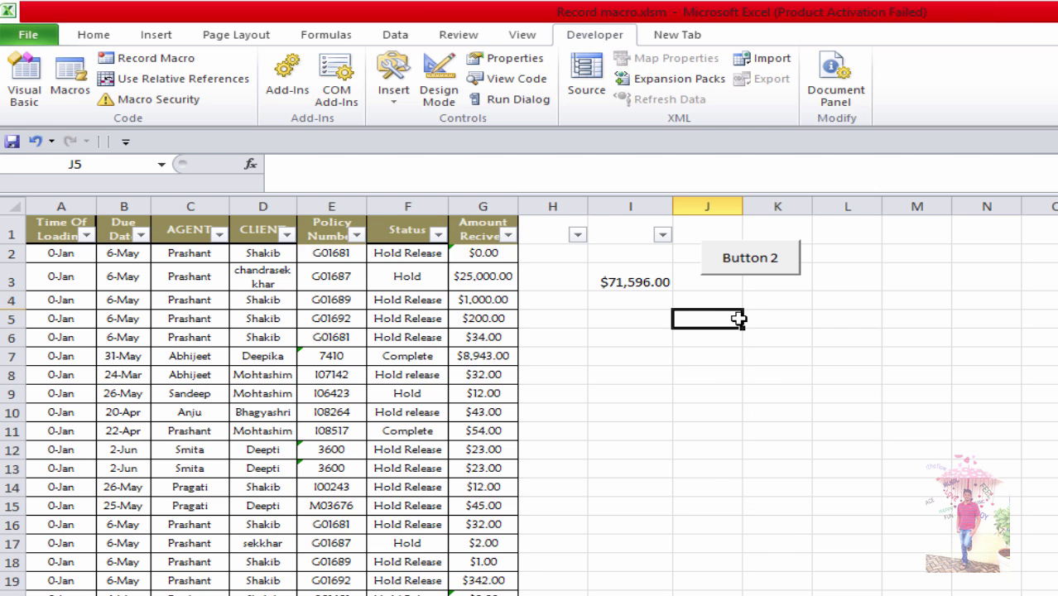
{"action": "left_click", "coordinate": [749, 317]}
{"action": "left_click", "coordinate": [735, 315]}
{"action": "left_click", "coordinate": [386, 99]}
Step: Draw a form button below Button 2 and start recording a new macro for it
{"action": "left_click", "coordinate": [385, 143]}
{"action": "left_click_drag", "start_coordinate": [708, 307], "coordinate": [802, 346]}
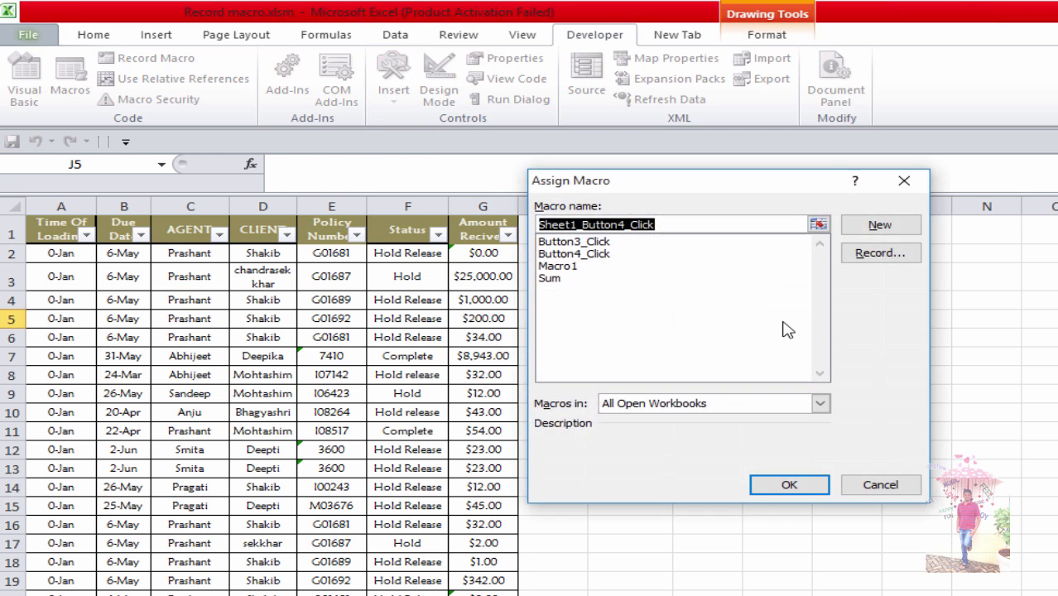
{"action": "left_click", "coordinate": [878, 259]}
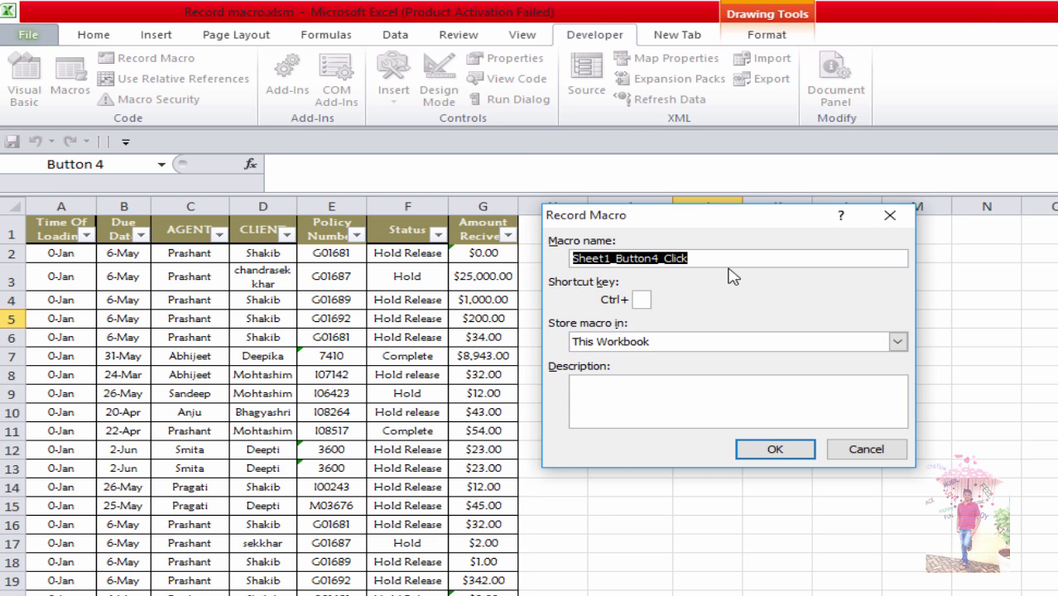
Step: Name the macro Auto with description 'sum of amounts for hold', fixing the invalid name
{"action": "type", "text": "Auto filter"}
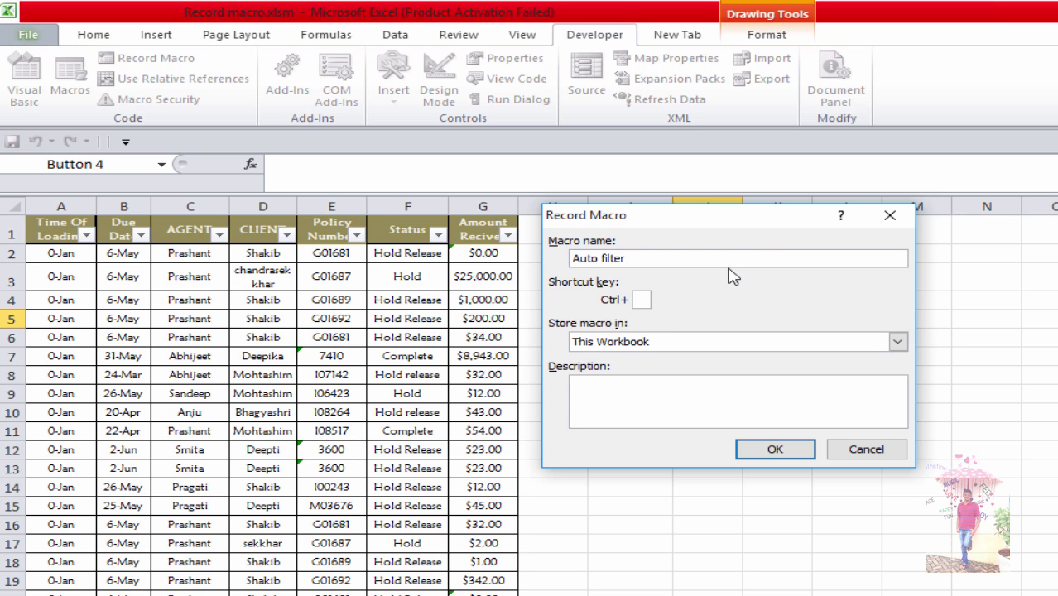
{"action": "left_click", "coordinate": [657, 416]}
{"action": "type", "text": "sum of amu"}
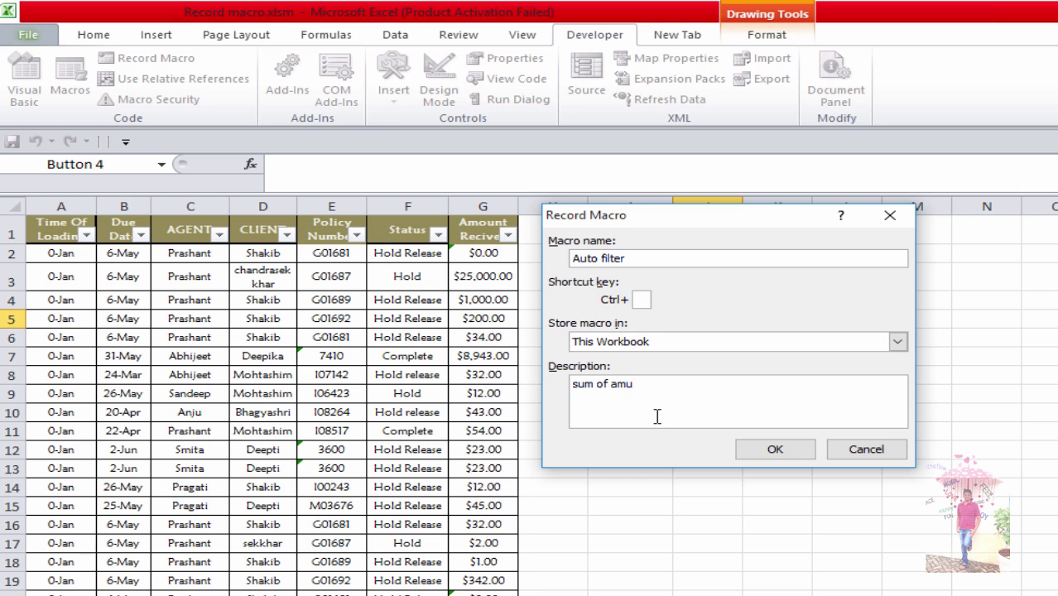
{"action": "key", "text": "BackSpace"}
{"action": "type", "text": "o"}
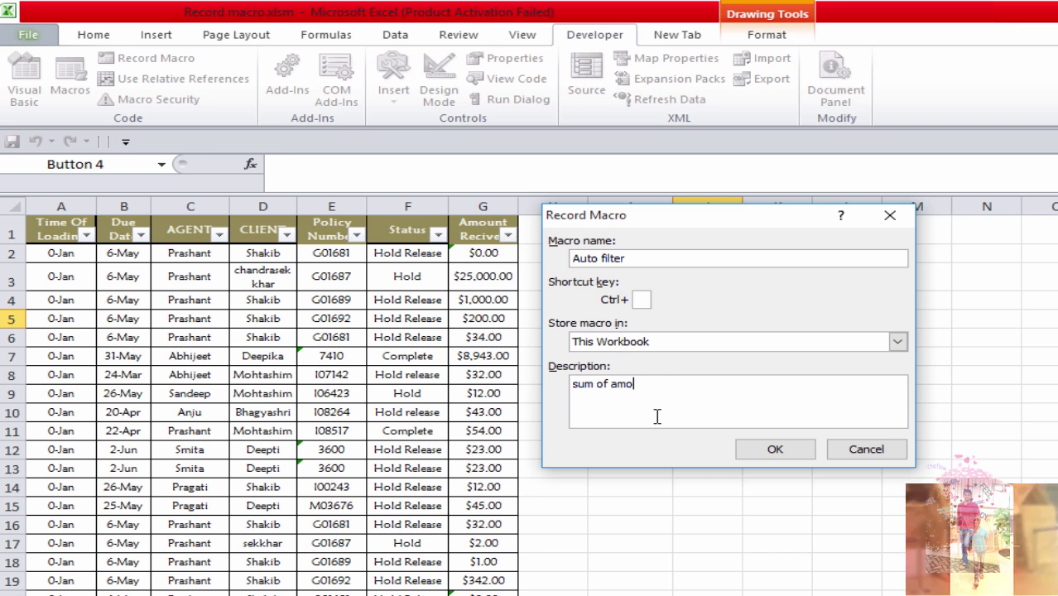
{"action": "type", "text": "unst"}
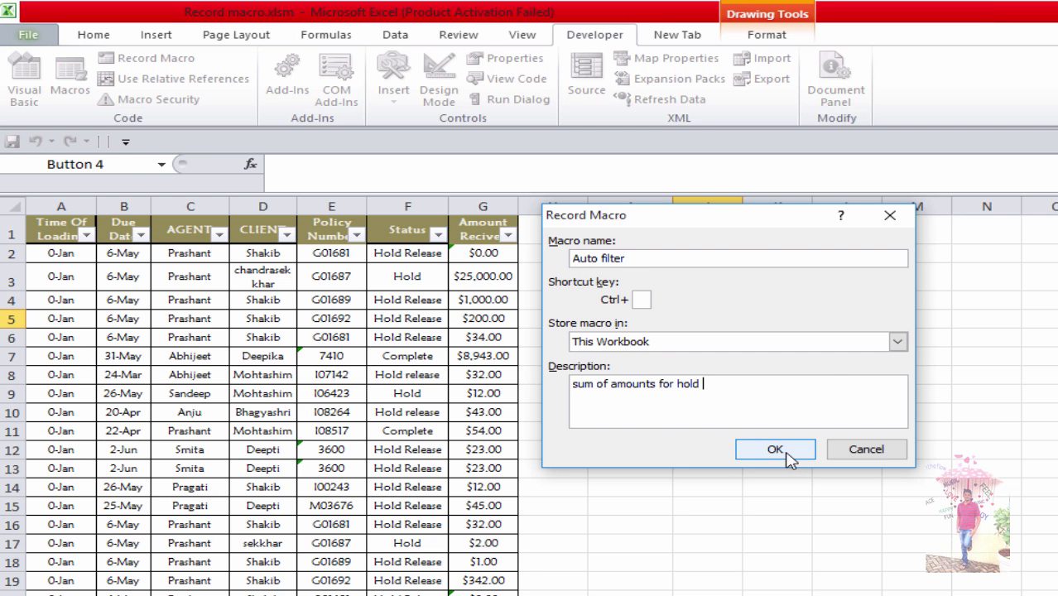
{"action": "left_click", "coordinate": [789, 458]}
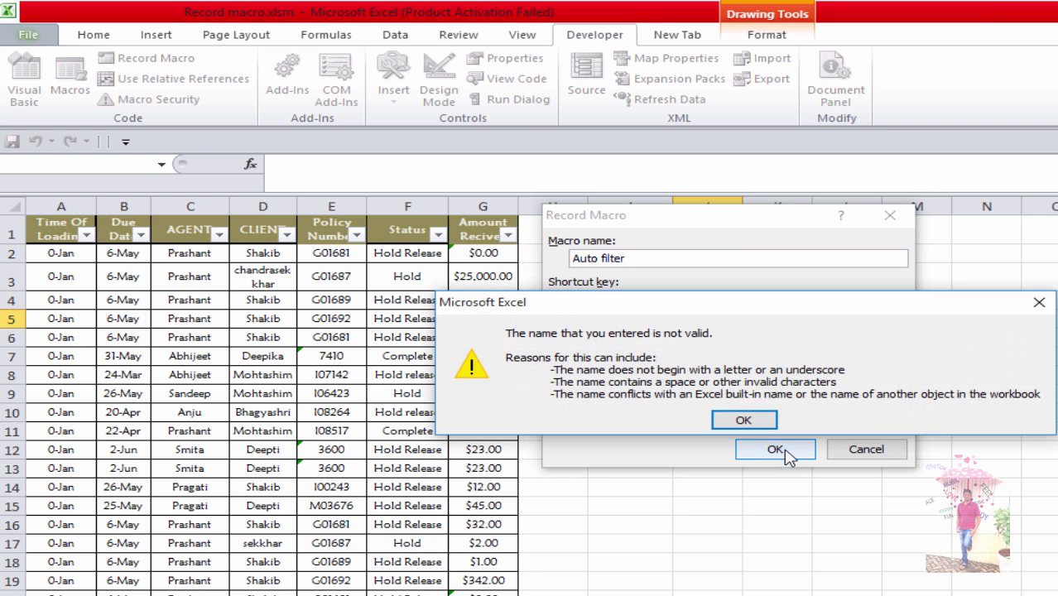
{"action": "left_click", "coordinate": [742, 420]}
{"action": "left_click", "coordinate": [634, 260]}
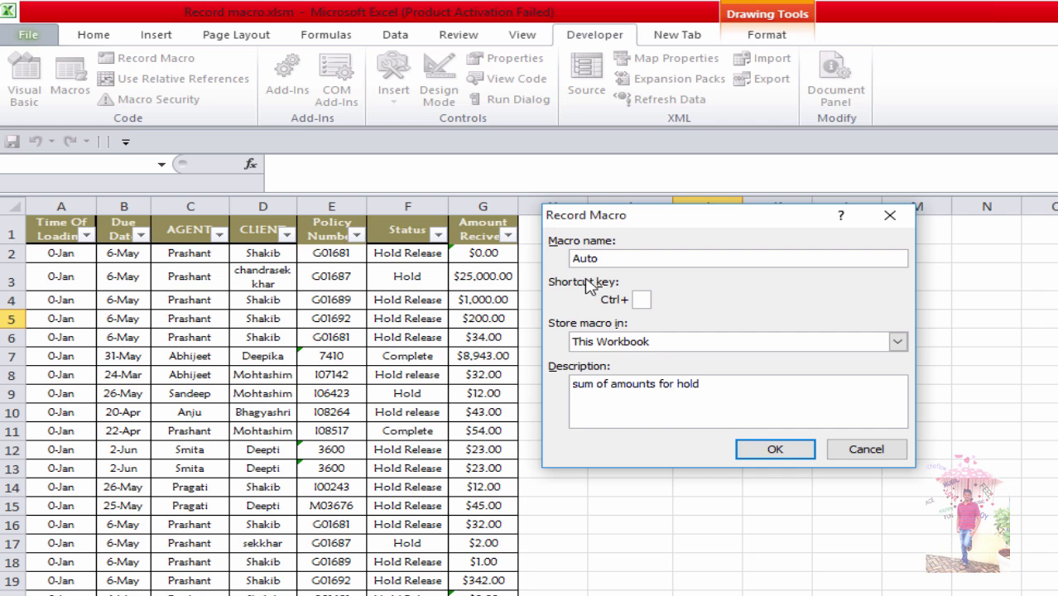
{"action": "left_click", "coordinate": [750, 448]}
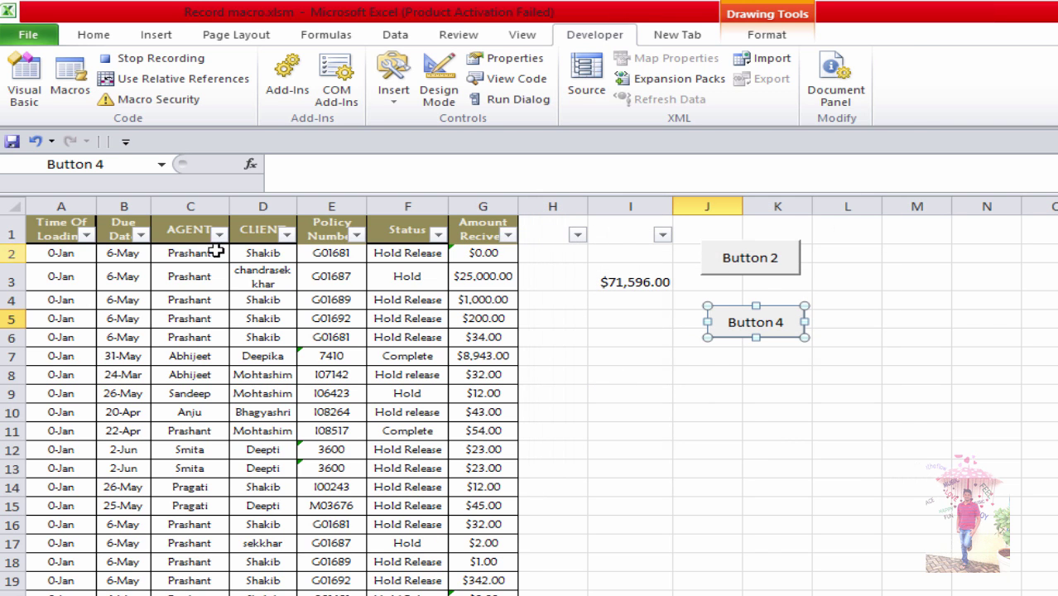
Step: Filter the Status column to show only Hold rows
{"action": "left_click", "coordinate": [437, 236]}
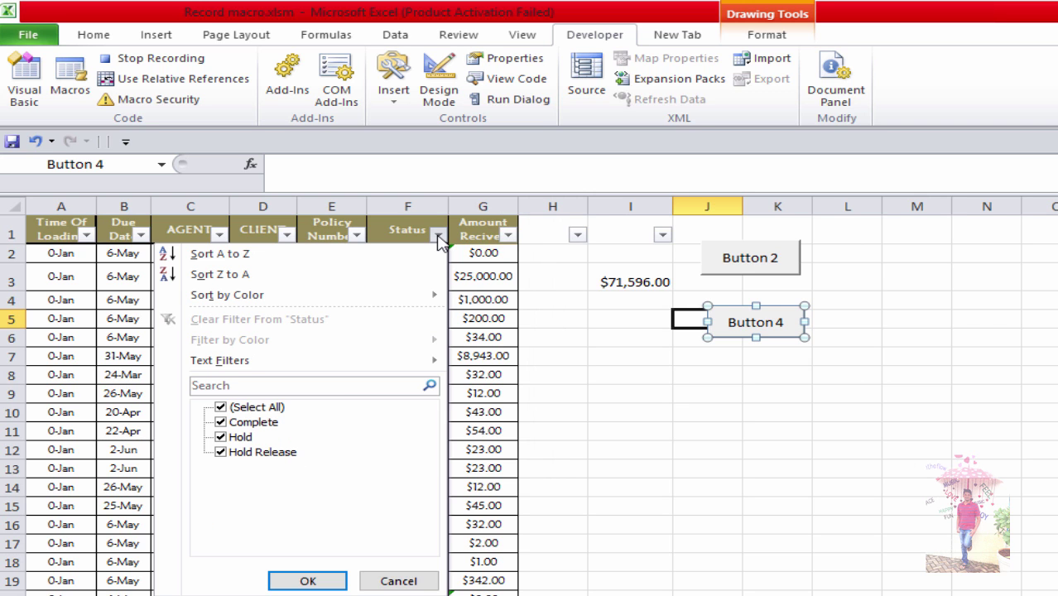
{"action": "left_click", "coordinate": [230, 407]}
{"action": "left_click", "coordinate": [224, 437]}
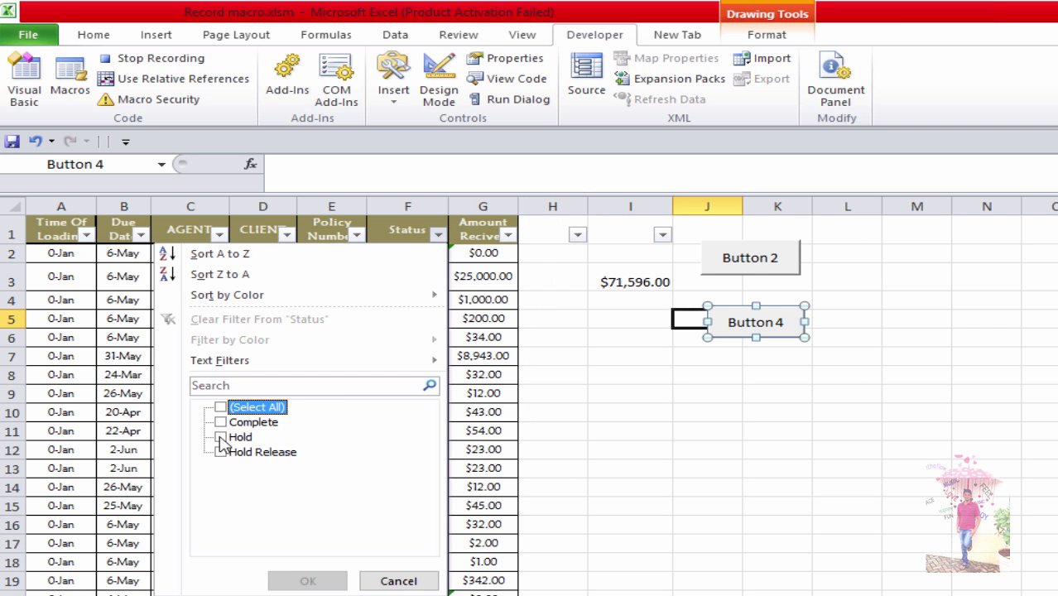
{"action": "left_click", "coordinate": [290, 582]}
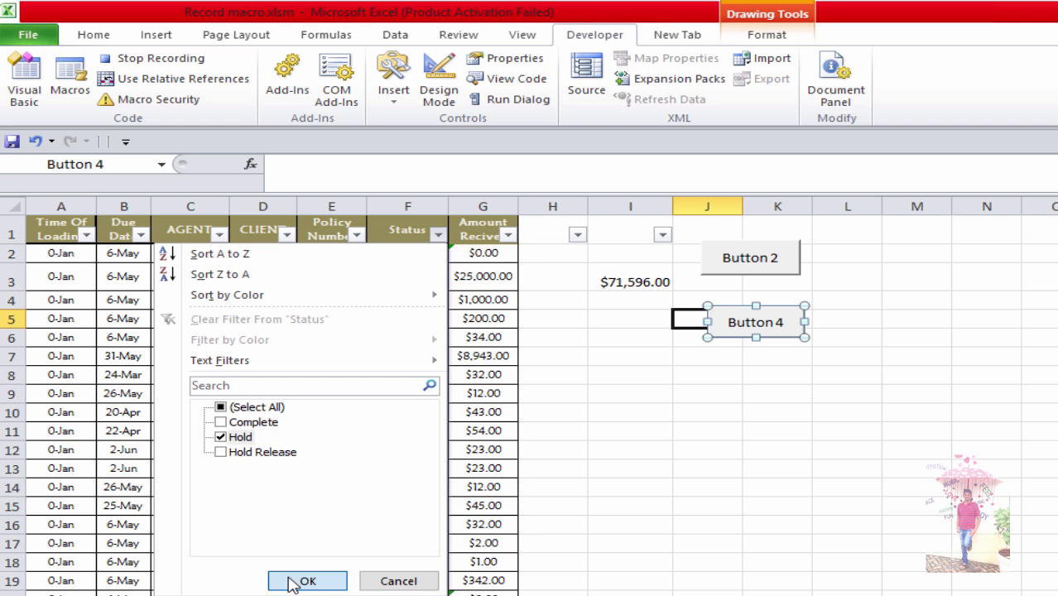
Step: Start =SUBTOTAL(9, in I17 using the amounts G3:G37 as its range
{"action": "left_click", "coordinate": [628, 303]}
{"action": "type", "text": "=SUBTOTAL(9,"}
{"action": "left_click_drag", "start_coordinate": [483, 258], "coordinate": [495, 356]}
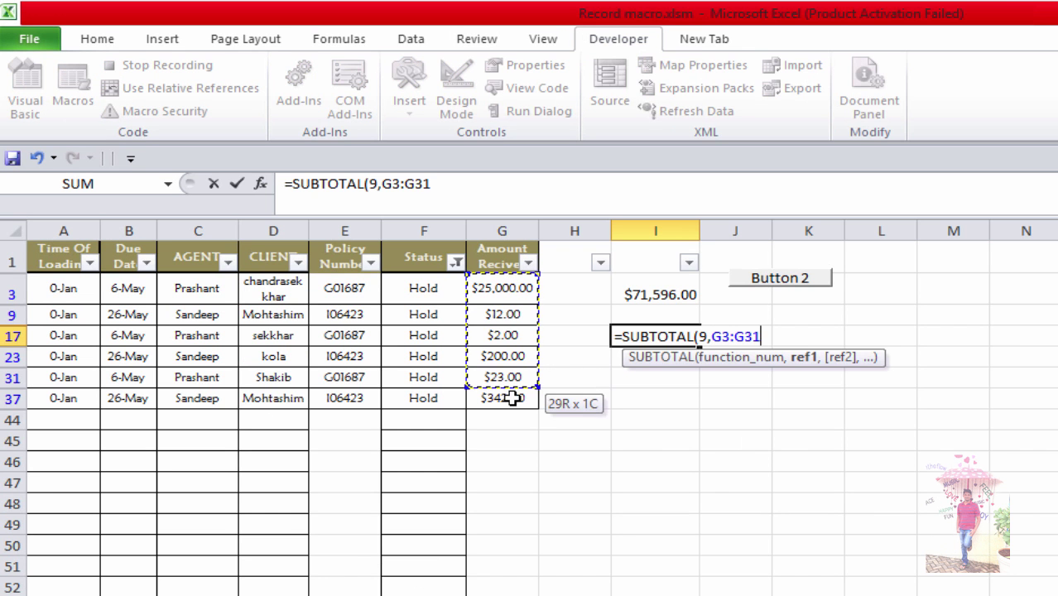
Step: Complete I17 as =SUBTOTAL(9,G3:G37) and check it against the selected visible amounts, $25,579.00
{"action": "type", "text": ")"}
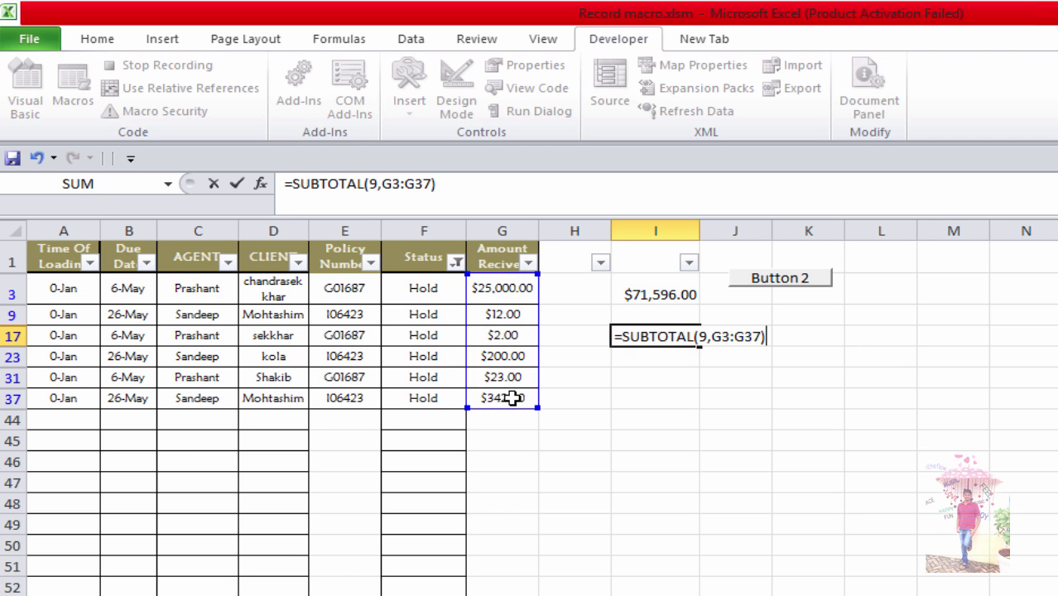
{"action": "key", "text": "Return"}
{"action": "left_click", "coordinate": [651, 334]}
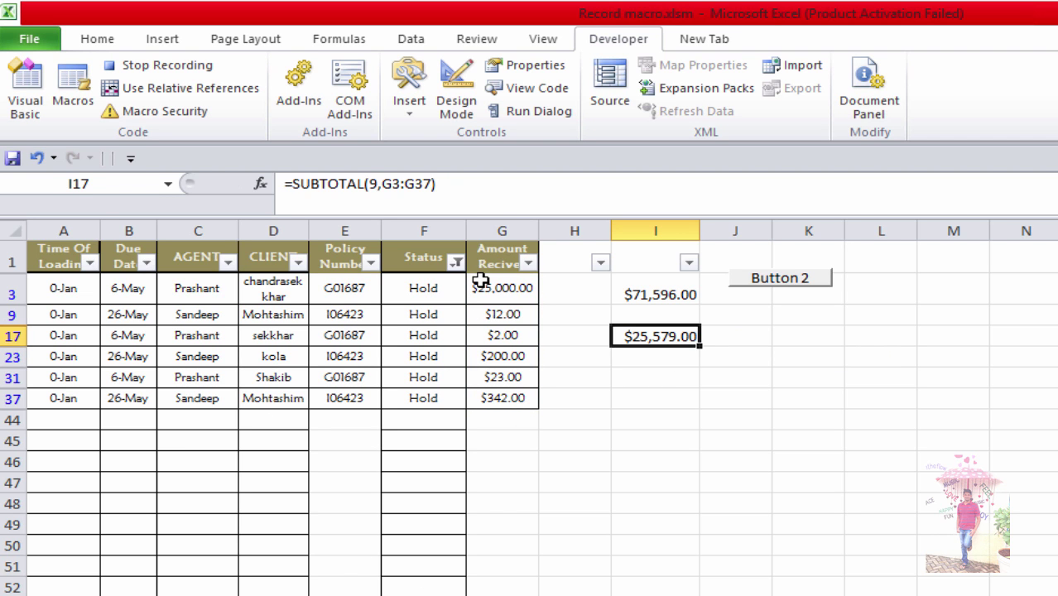
{"action": "left_click_drag", "start_coordinate": [480, 282], "coordinate": [503, 400]}
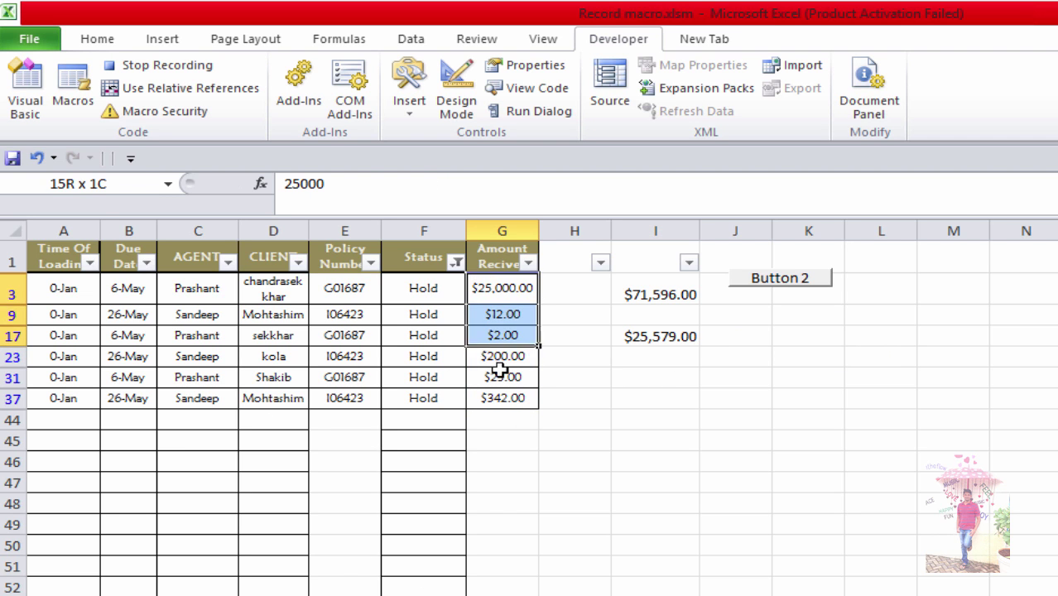
{"action": "left_click", "coordinate": [652, 337]}
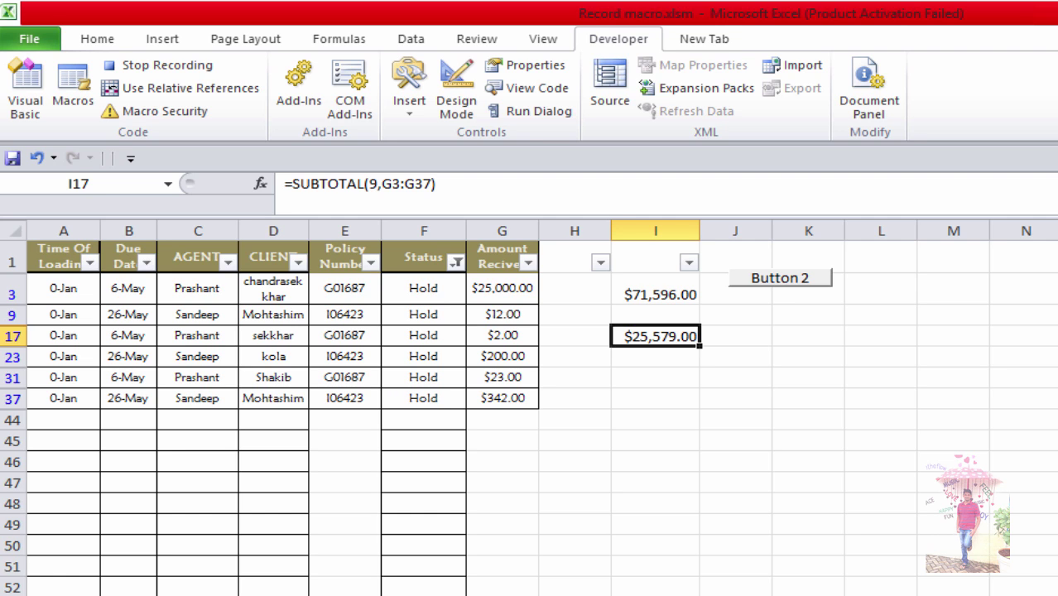
Step: Stop recording, restore the unfiltered sheet, and run Auto with Button 4
{"action": "left_click", "coordinate": [783, 358]}
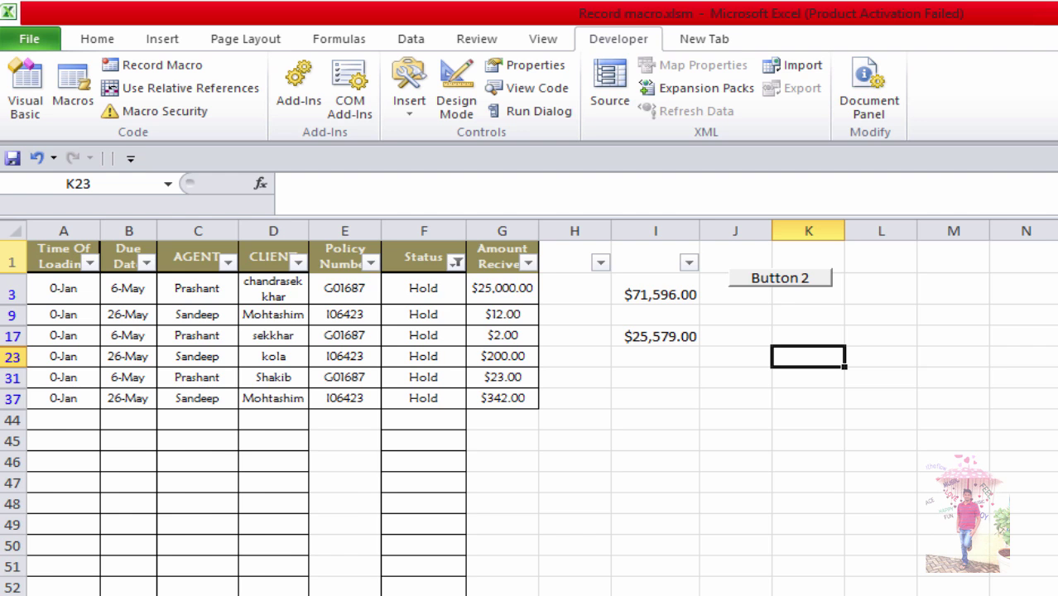
{"action": "left_click", "coordinate": [615, 440]}
{"action": "left_click", "coordinate": [749, 484]}
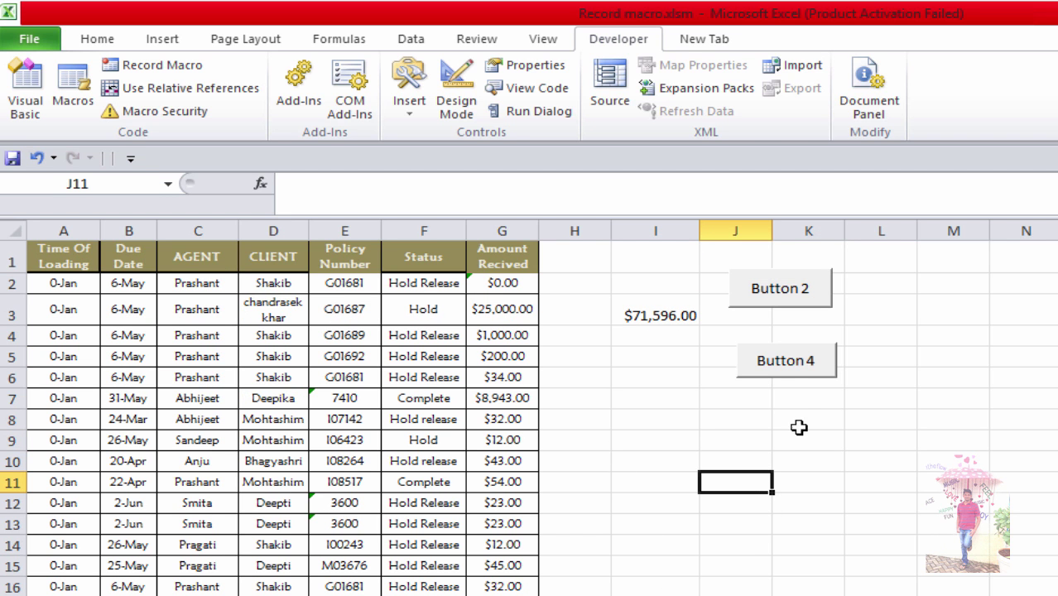
{"action": "left_click", "coordinate": [785, 362]}
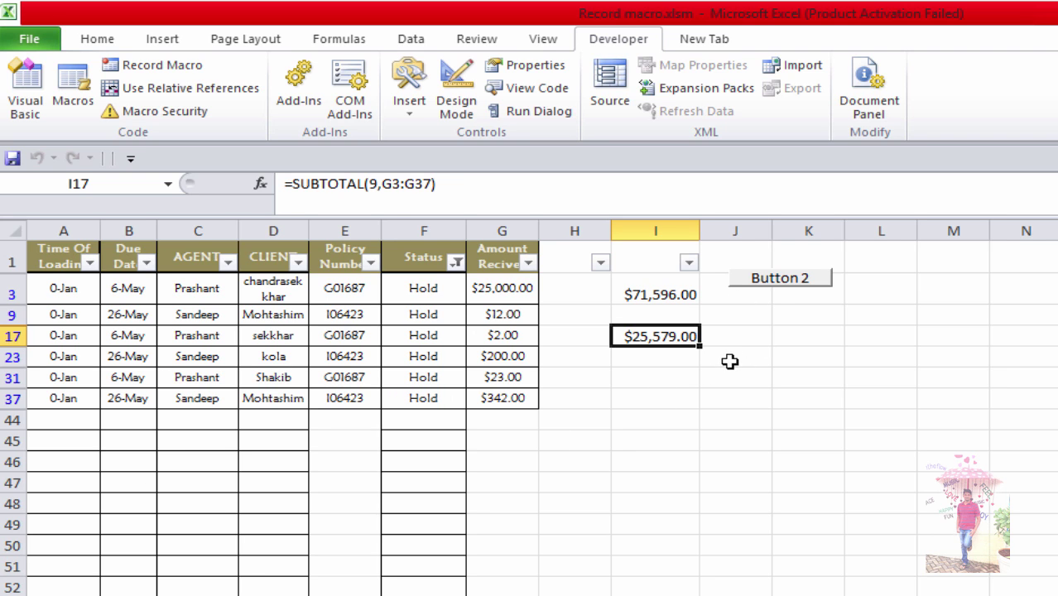
Step: Open Button 2's Assign Macro dialog and choose Edit to view the macro code
{"action": "right_click", "coordinate": [775, 284]}
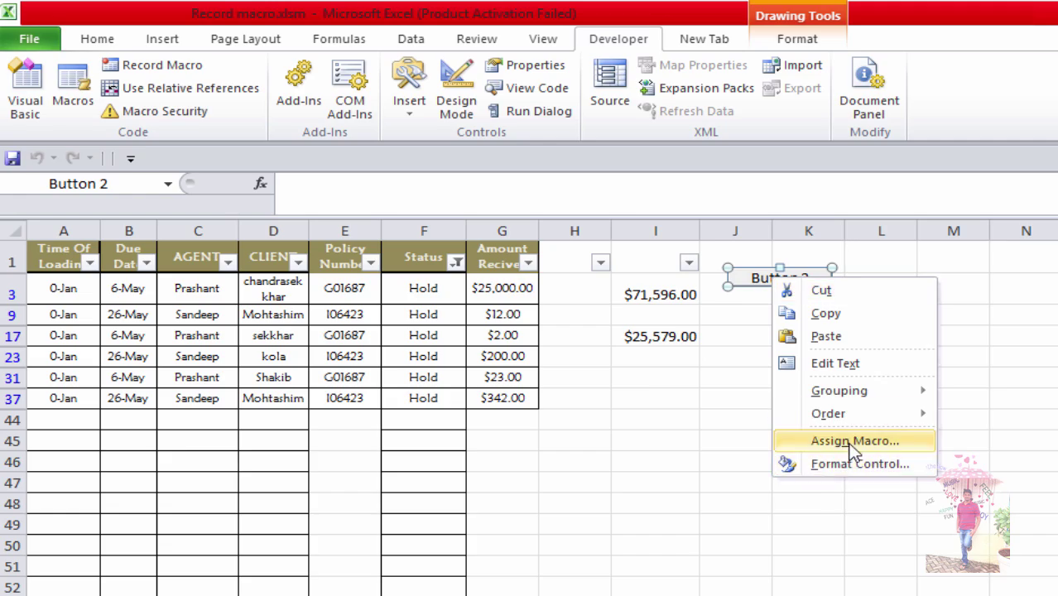
{"action": "left_click", "coordinate": [849, 441]}
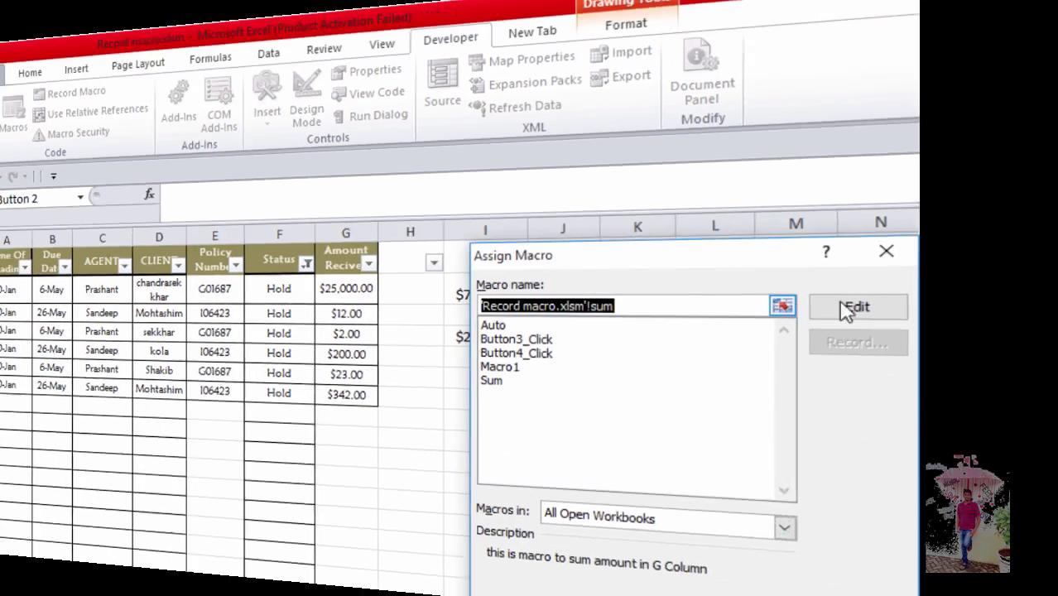
{"action": "left_click", "coordinate": [1005, 306]}
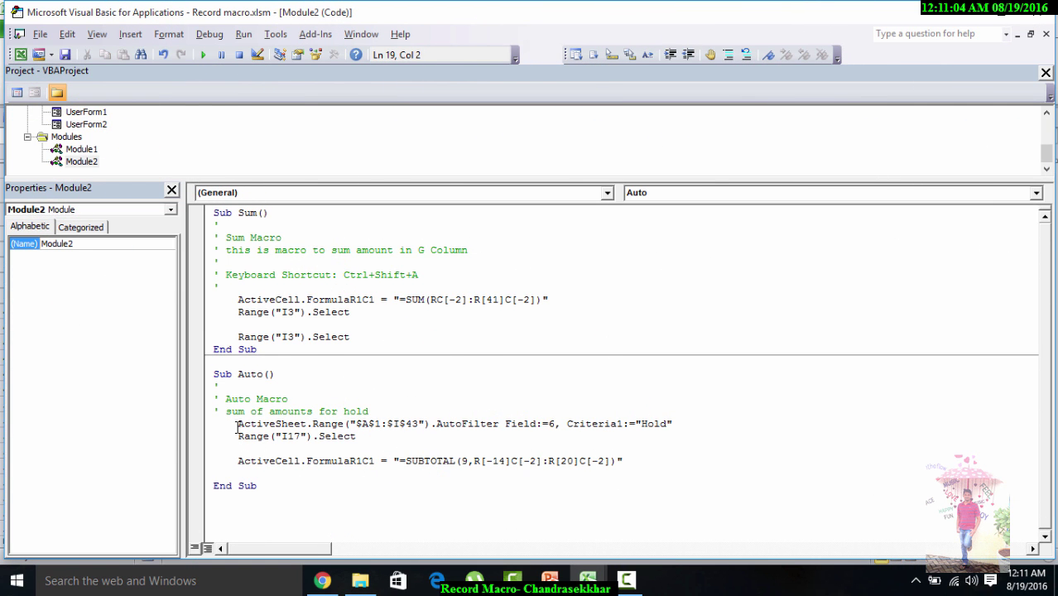
Step: Switch briefly to the Excel workbook, then come back to the Module2 code
{"action": "mouse_move", "coordinate": [588, 580]}
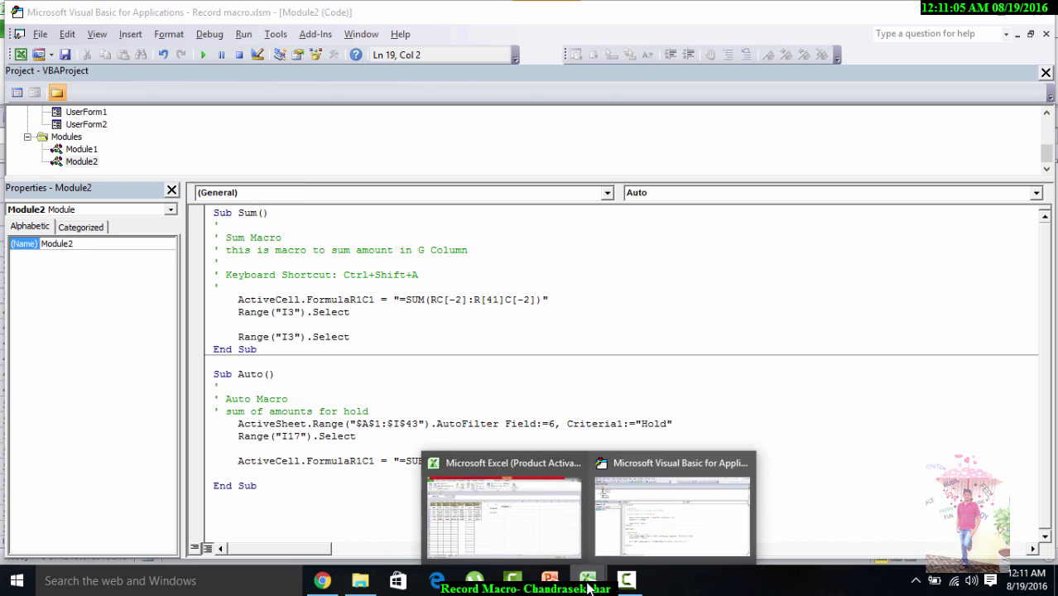
{"action": "left_click", "coordinate": [532, 535]}
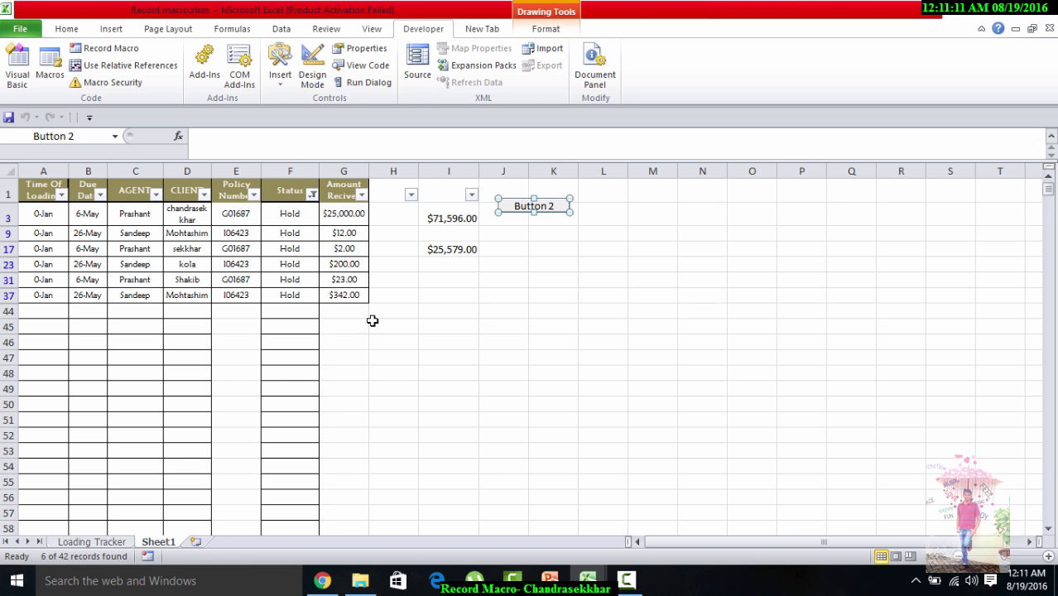
{"action": "left_click", "coordinate": [588, 580]}
{"action": "left_click", "coordinate": [633, 539]}
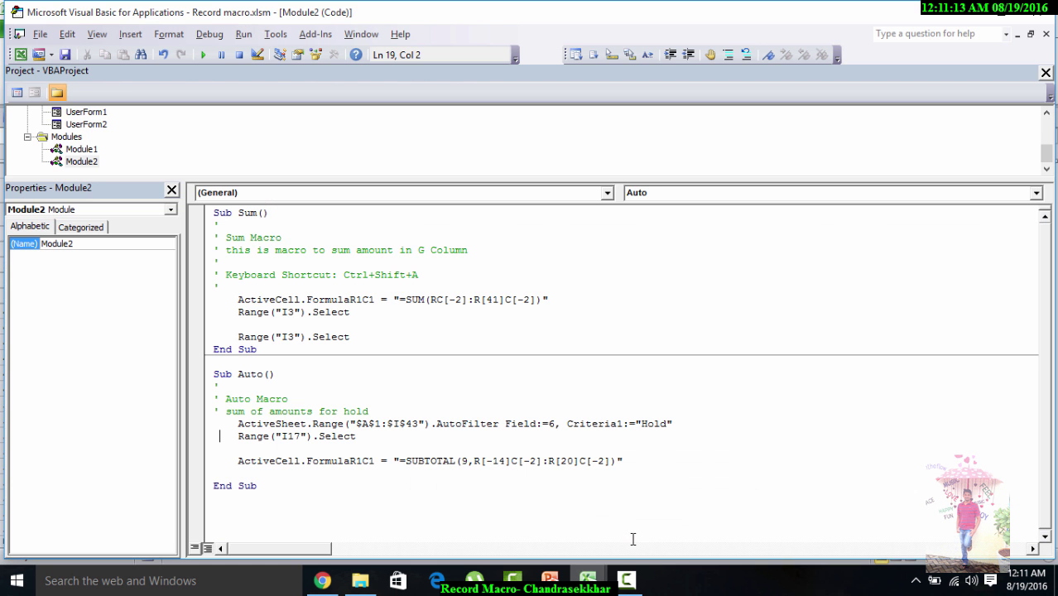
Step: Highlight the range, ActiveSheet and field parts of the AutoFilter line, then return to Excel
{"action": "left_click_drag", "start_coordinate": [226, 423], "coordinate": [426, 423]}
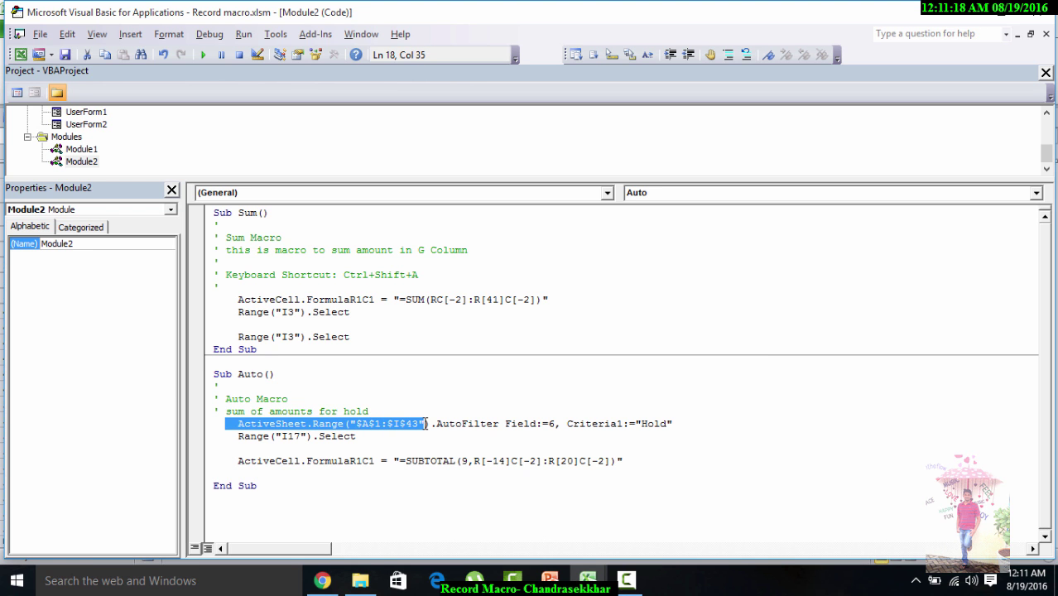
{"action": "left_click", "coordinate": [307, 424]}
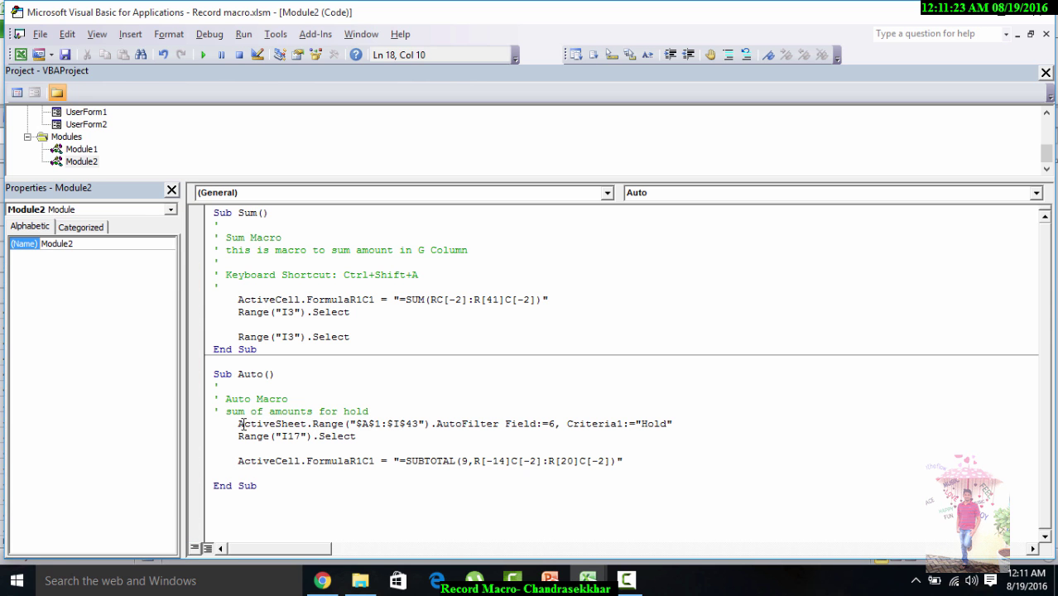
{"action": "left_click_drag", "start_coordinate": [240, 424], "coordinate": [530, 424]}
{"action": "left_click", "coordinate": [314, 424]}
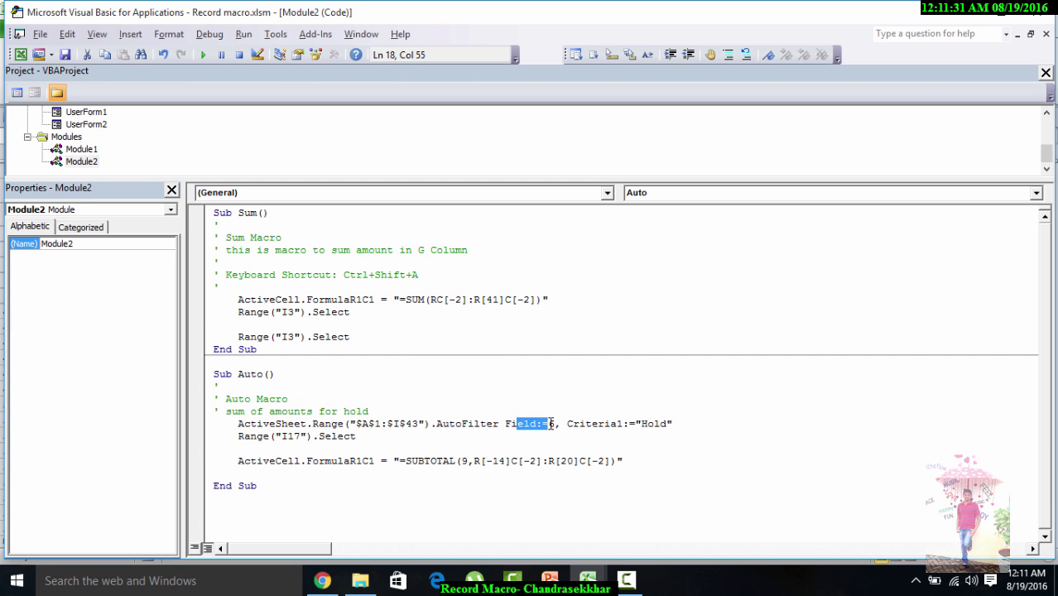
{"action": "left_click", "coordinate": [556, 424]}
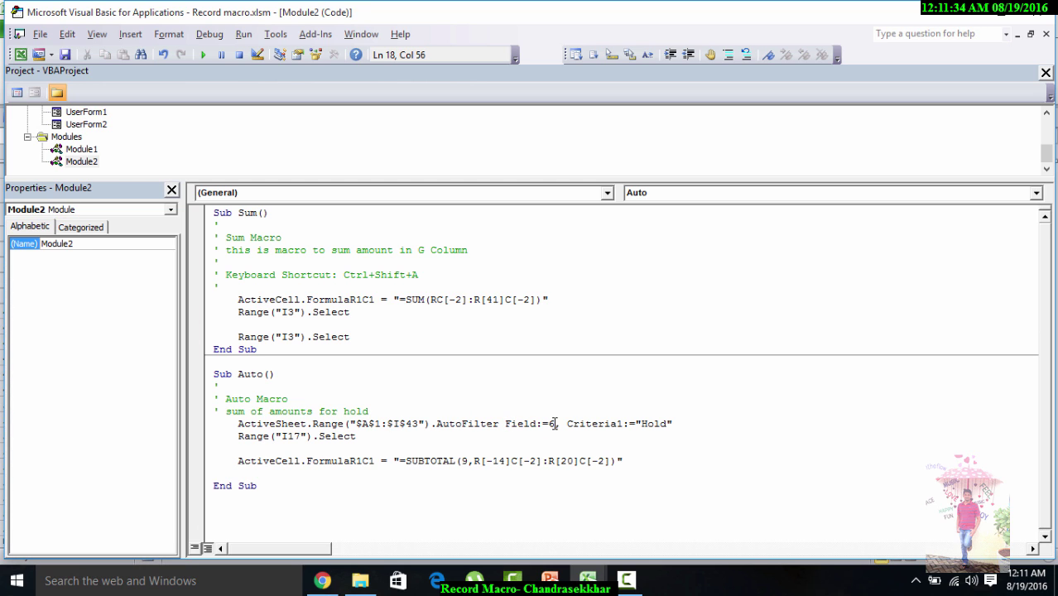
{"action": "mouse_move", "coordinate": [588, 579]}
{"action": "left_click", "coordinate": [546, 516]}
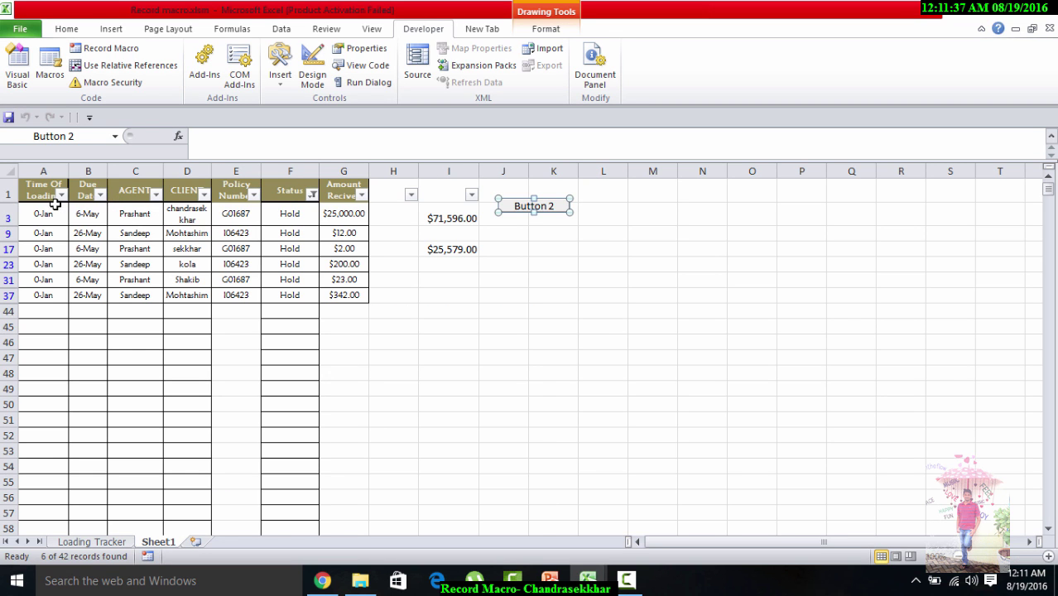
Step: Select header cells A1 through F1 (Due Date to Status), then return to the Auto code
{"action": "left_click", "coordinate": [31, 198]}
{"action": "left_click", "coordinate": [83, 192]}
{"action": "left_click", "coordinate": [125, 193]}
{"action": "left_click", "coordinate": [181, 190]}
{"action": "left_click", "coordinate": [230, 189]}
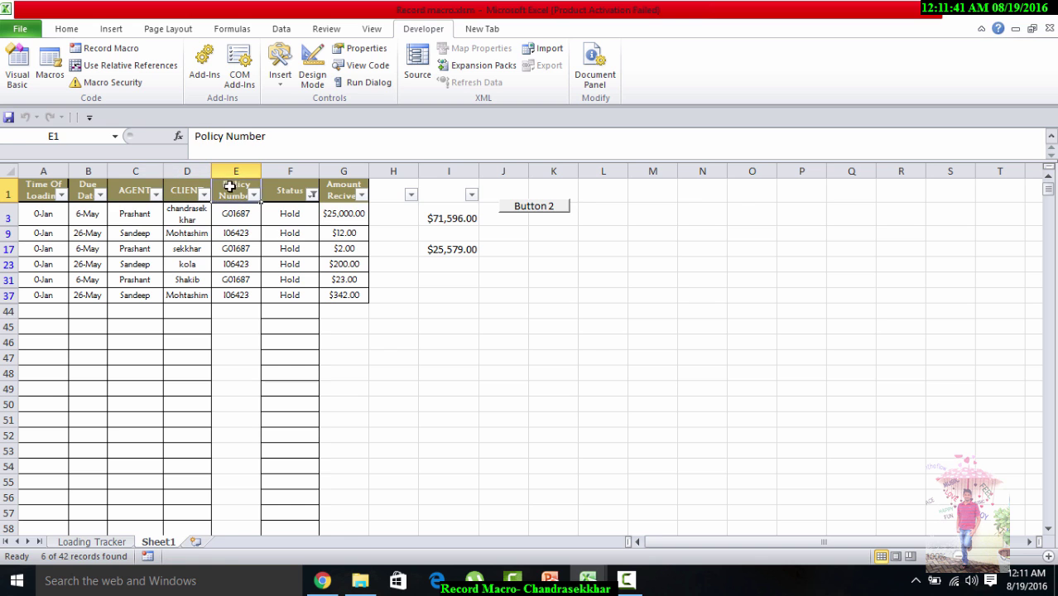
{"action": "left_click", "coordinate": [283, 191]}
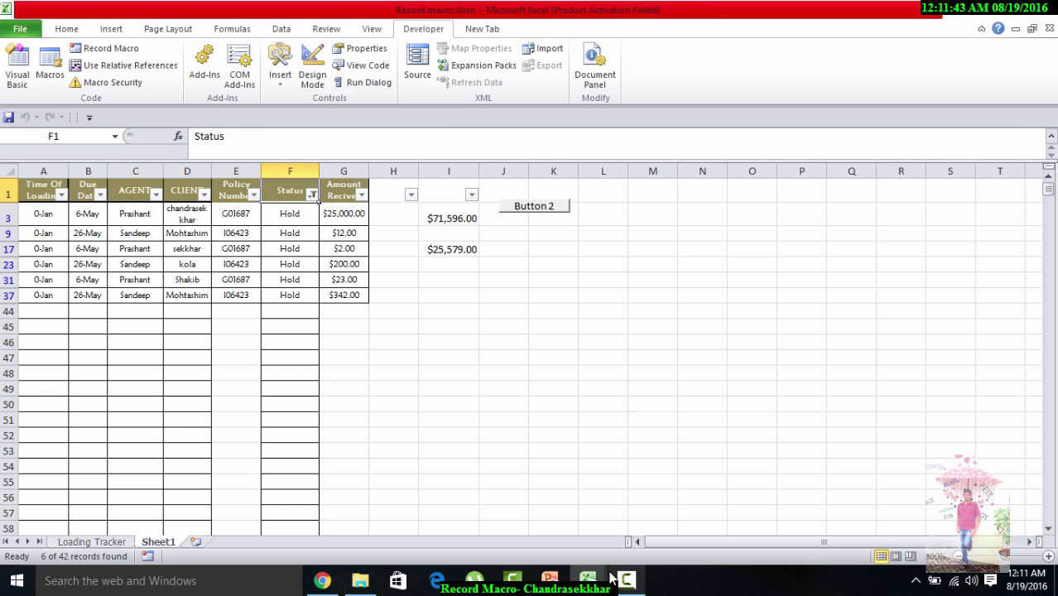
{"action": "mouse_move", "coordinate": [588, 581]}
{"action": "left_click", "coordinate": [672, 505]}
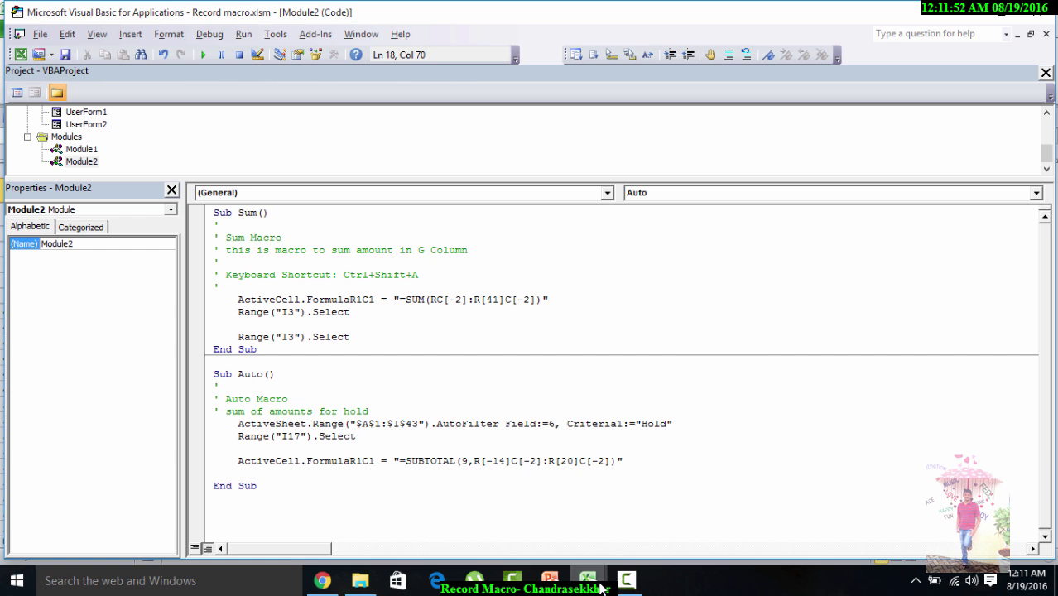
Step: Highlight the macro's Range("I17").Select line and its SUBTOTAL FormulaR1C1 line
{"action": "left_click", "coordinate": [239, 436]}
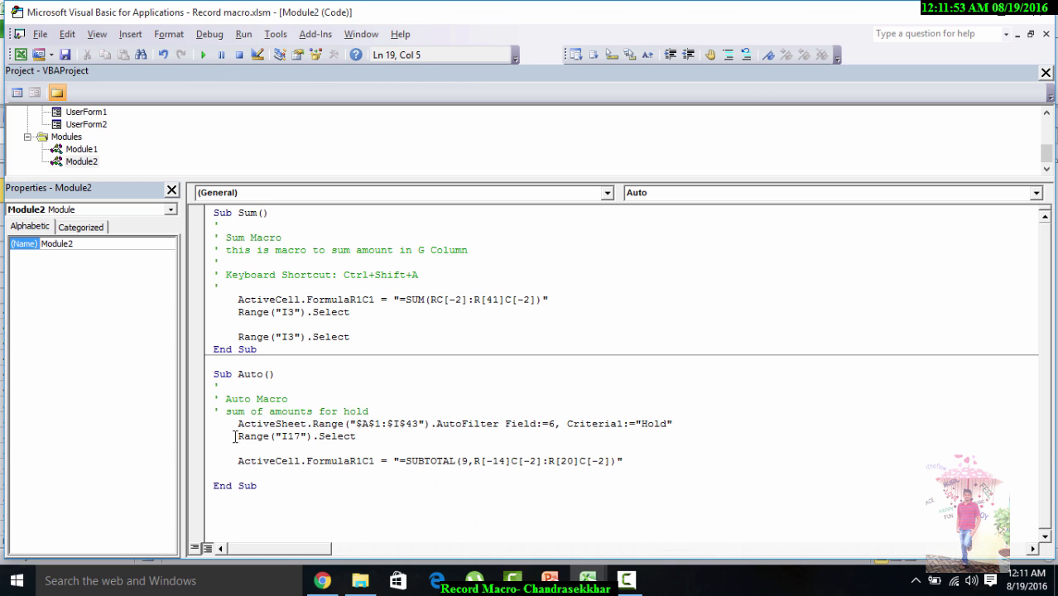
{"action": "left_click_drag", "start_coordinate": [237, 437], "coordinate": [356, 436]}
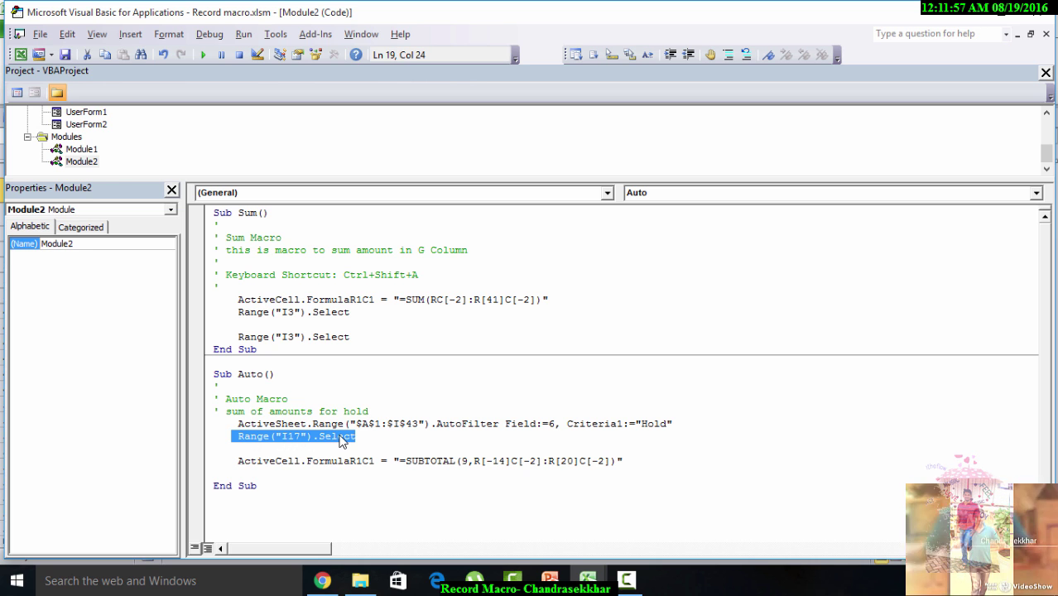
{"action": "left_click", "coordinate": [287, 462]}
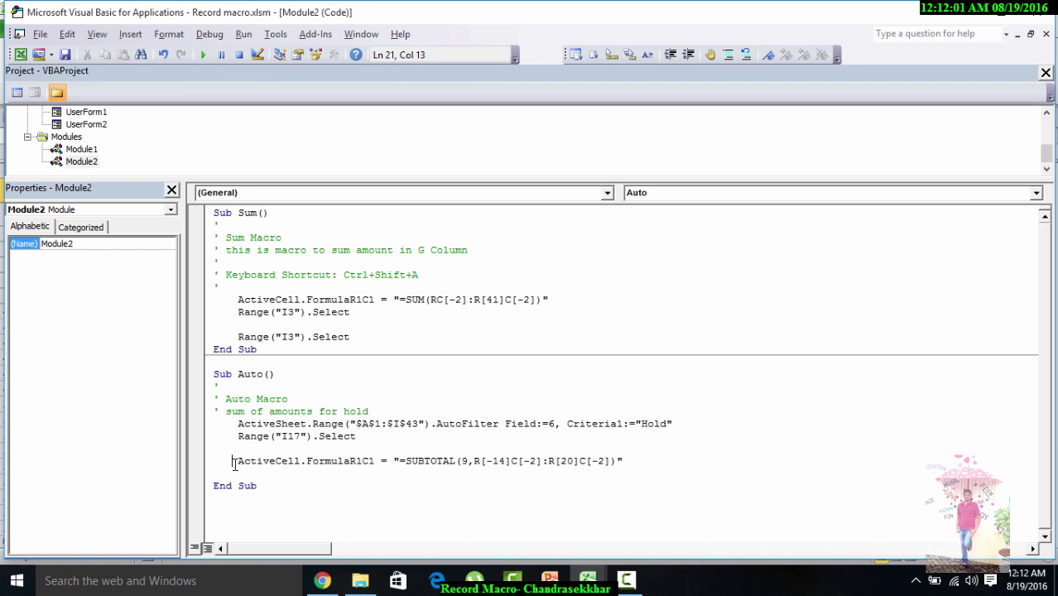
{"action": "left_click_drag", "start_coordinate": [234, 462], "coordinate": [639, 459]}
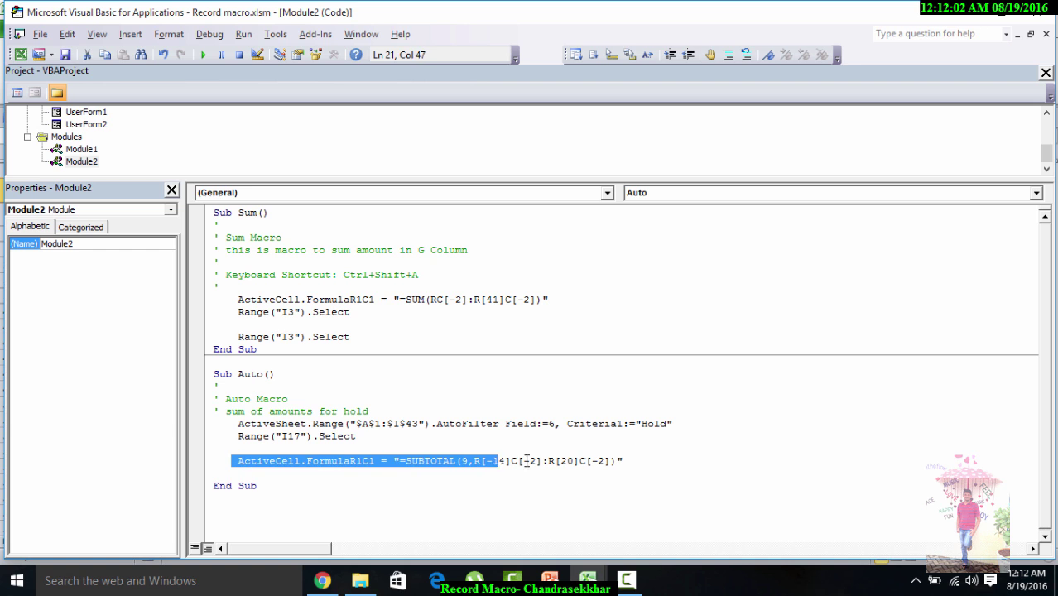
{"action": "left_click", "coordinate": [629, 459]}
Step: Compare cell I17's SUBTOTAL formula in Excel with the recorded formula string in the macro
{"action": "mouse_move", "coordinate": [589, 578]}
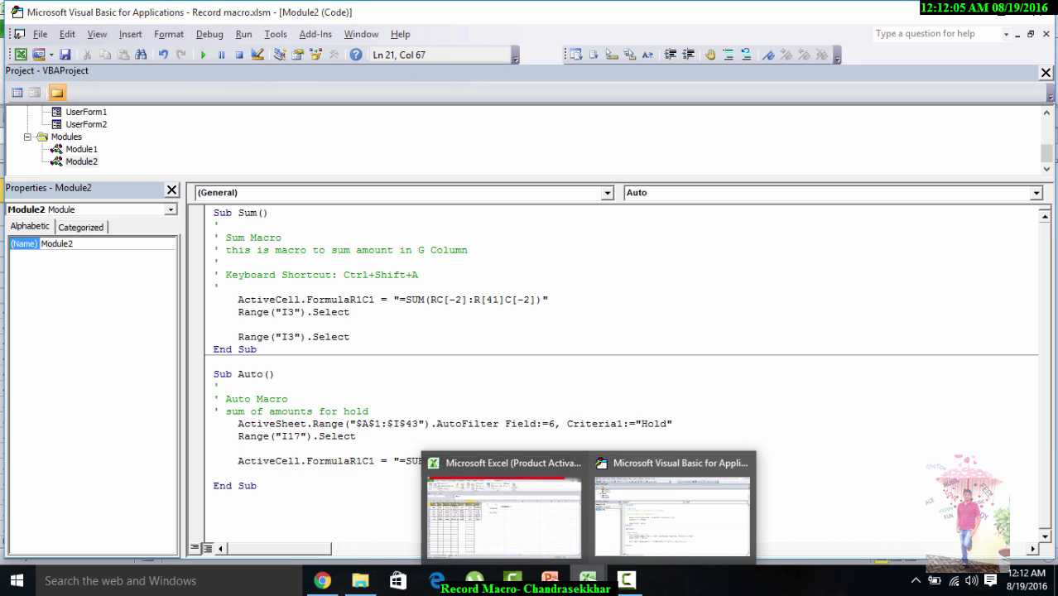
{"action": "left_click", "coordinate": [501, 513]}
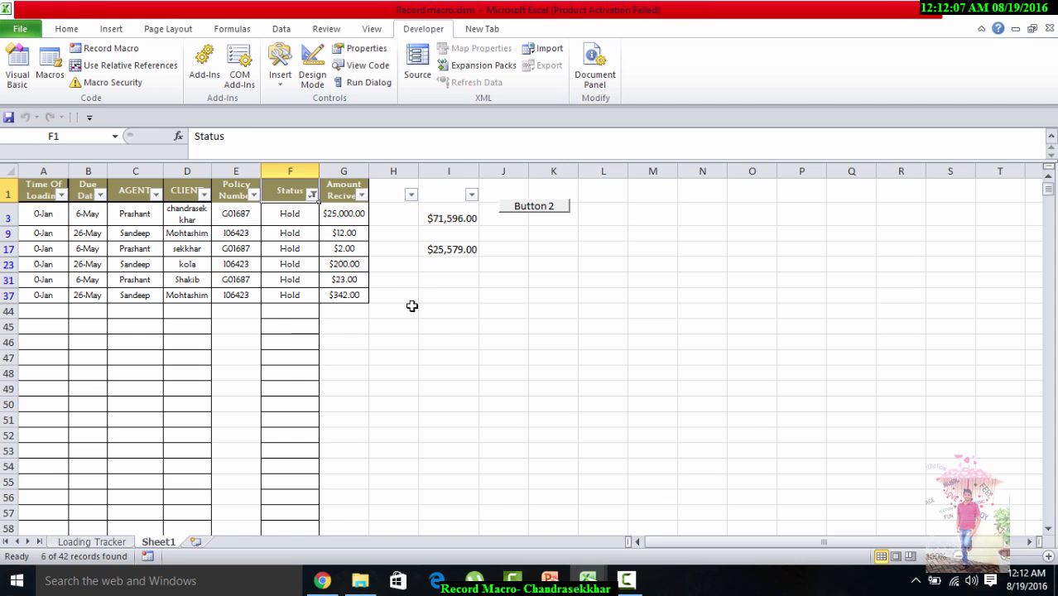
{"action": "left_click", "coordinate": [425, 253]}
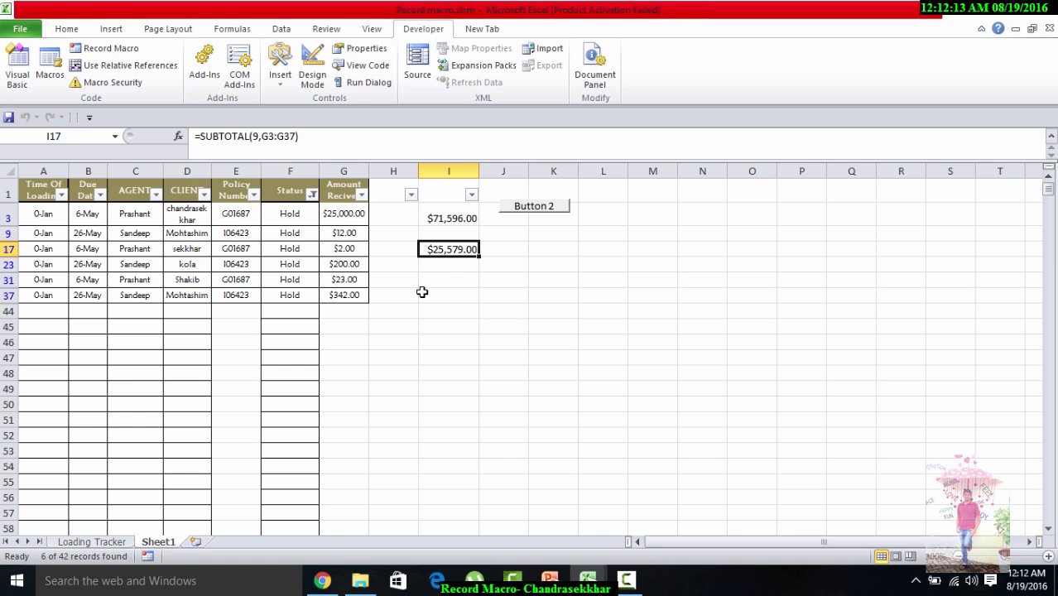
{"action": "mouse_move", "coordinate": [588, 580]}
{"action": "left_click", "coordinate": [654, 532]}
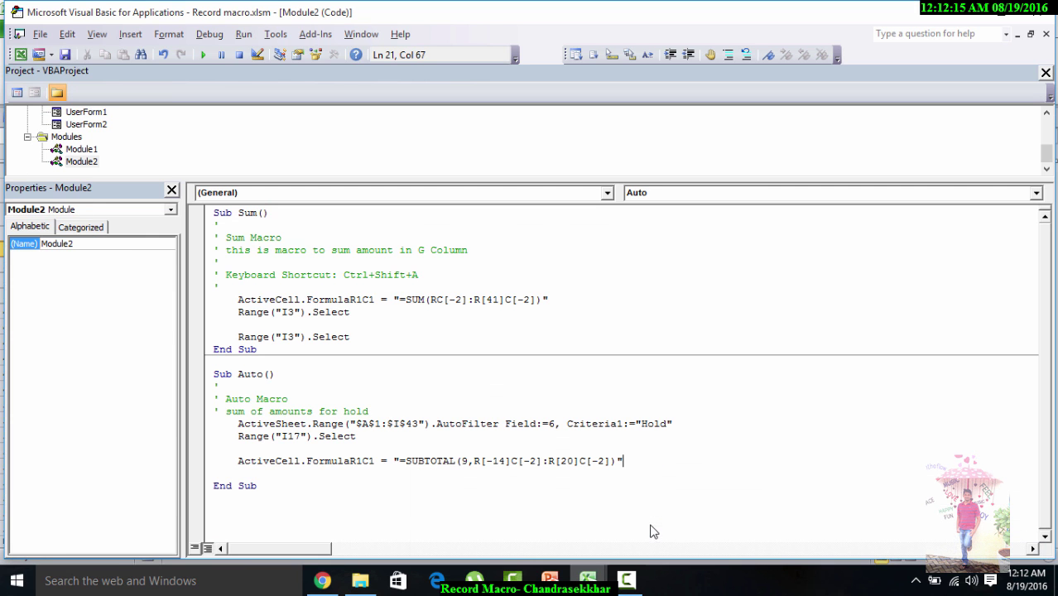
{"action": "left_click_drag", "start_coordinate": [398, 465], "coordinate": [629, 461]}
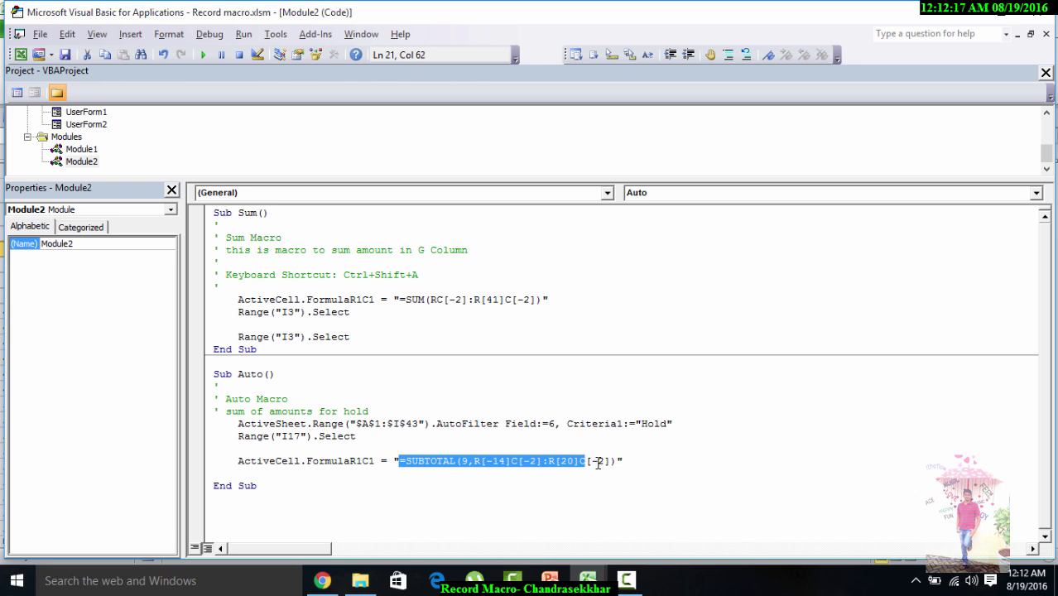
{"action": "left_click", "coordinate": [629, 460]}
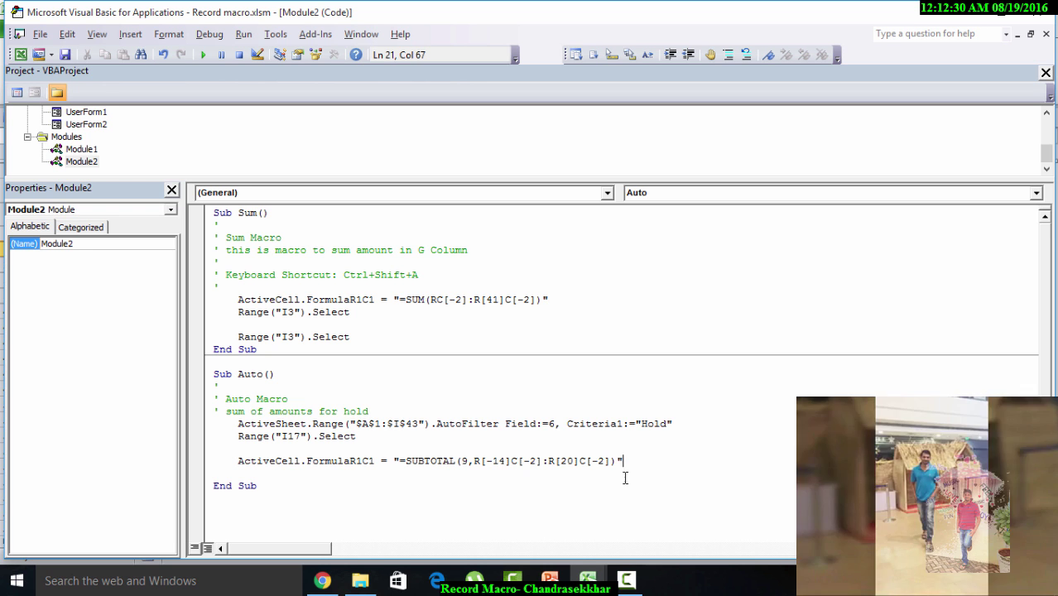
Step: Return to the filtered Excel sheet and select cells H37 and J31
{"action": "mouse_move", "coordinate": [590, 584]}
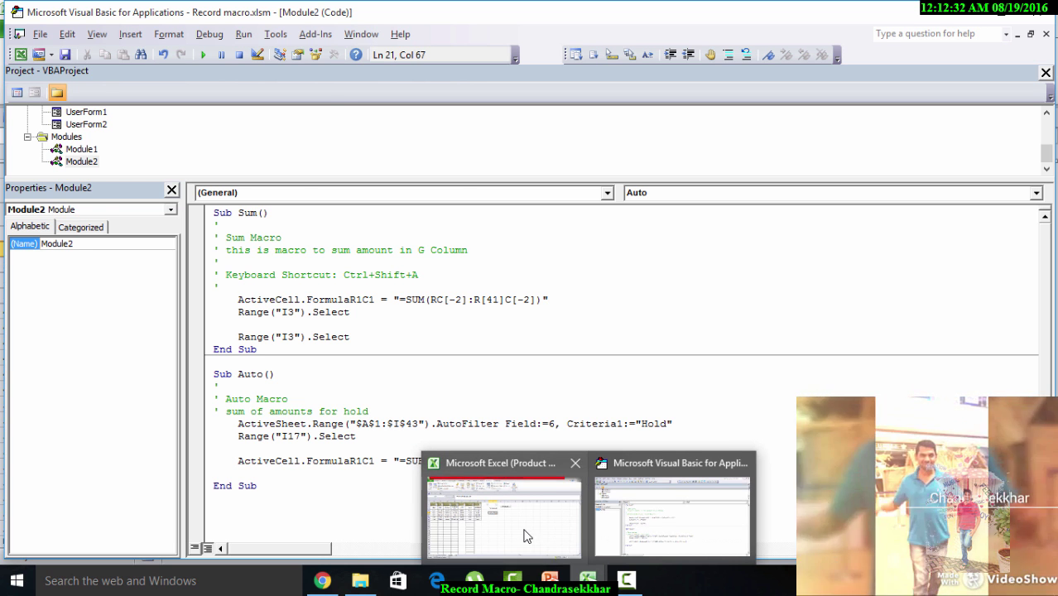
{"action": "left_click", "coordinate": [524, 536]}
{"action": "left_click", "coordinate": [418, 301]}
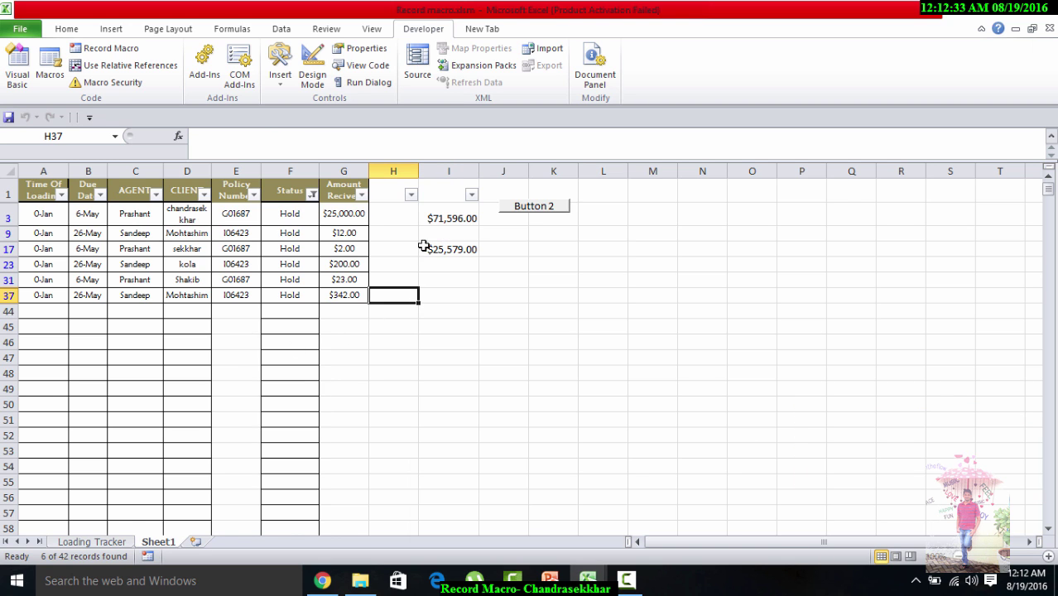
{"action": "left_click", "coordinate": [502, 282]}
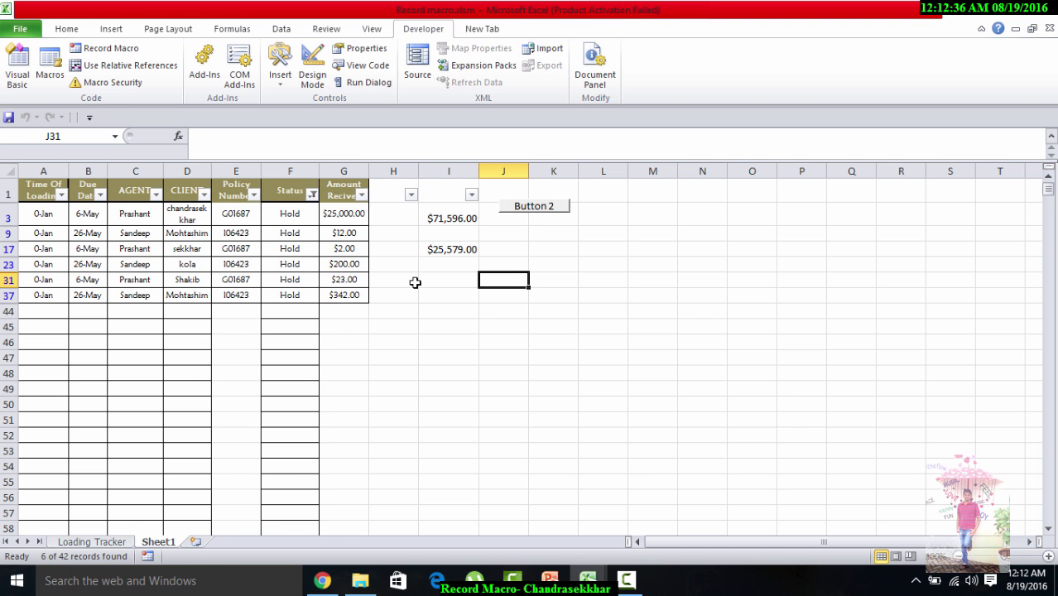